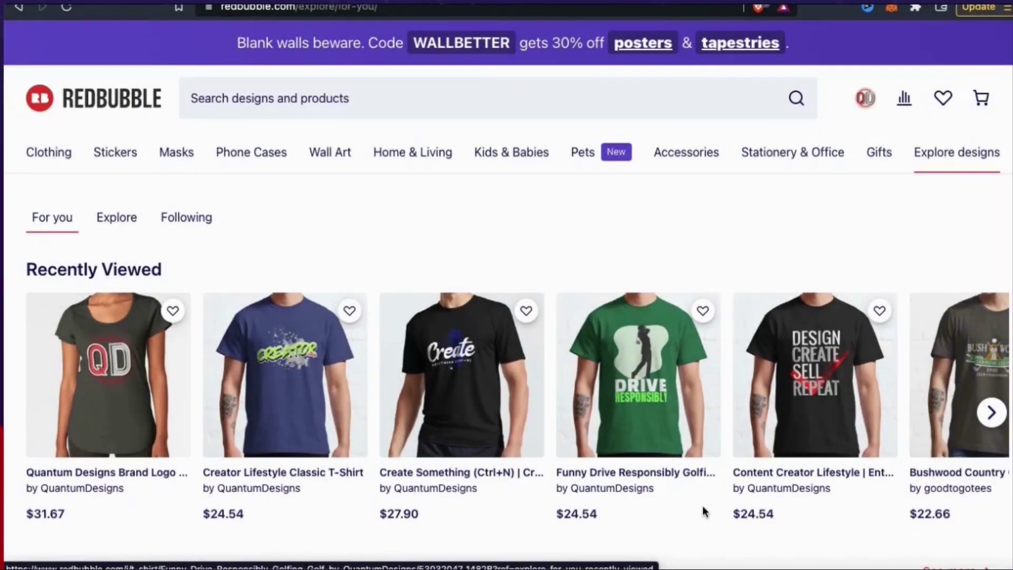
# - From the account menu, start Add New Work and scroll down to the advanced products templates
pyautogui.click(862, 100)
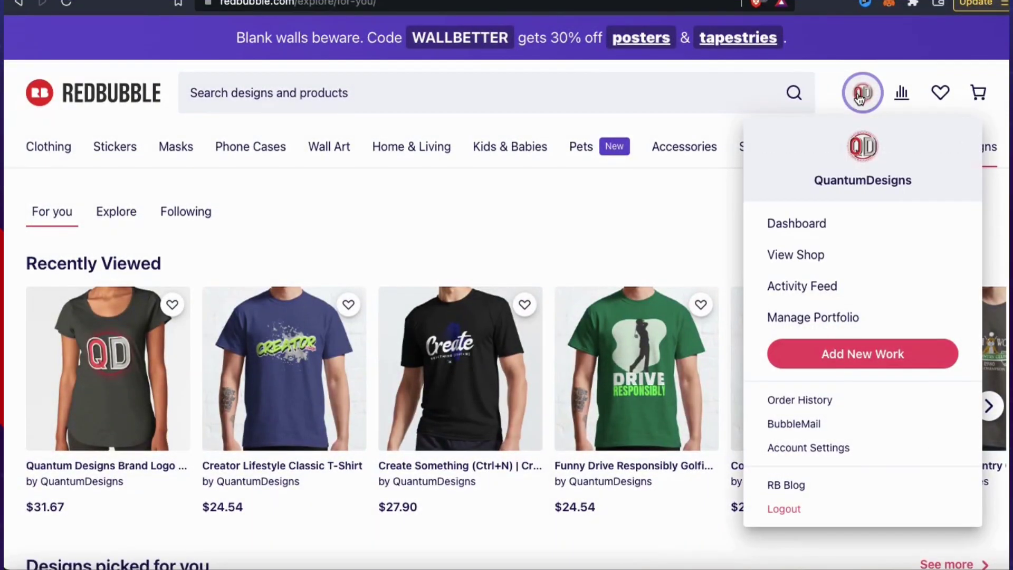
pyautogui.click(897, 364)
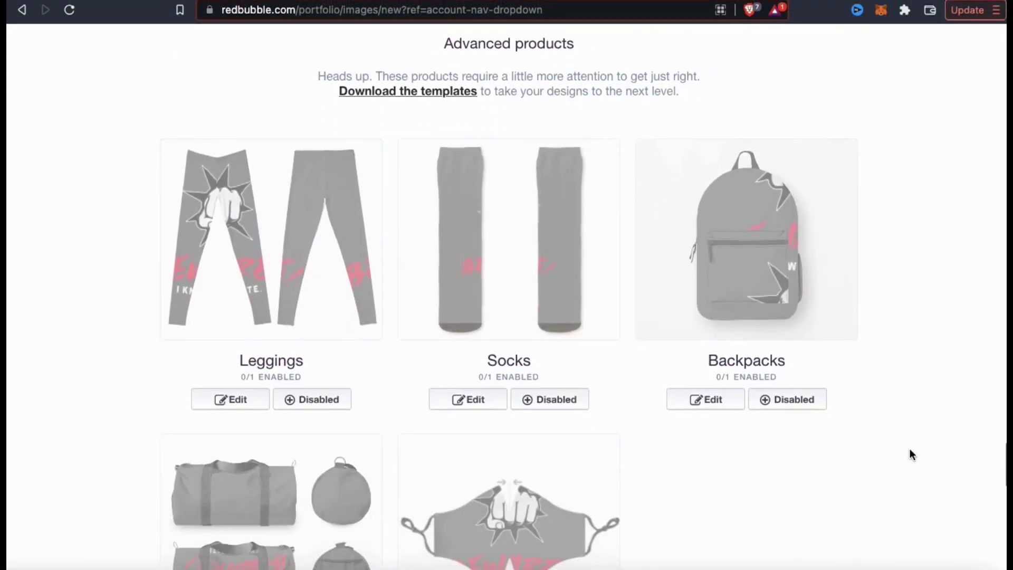
pyautogui.scroll(-1, 909, 448)
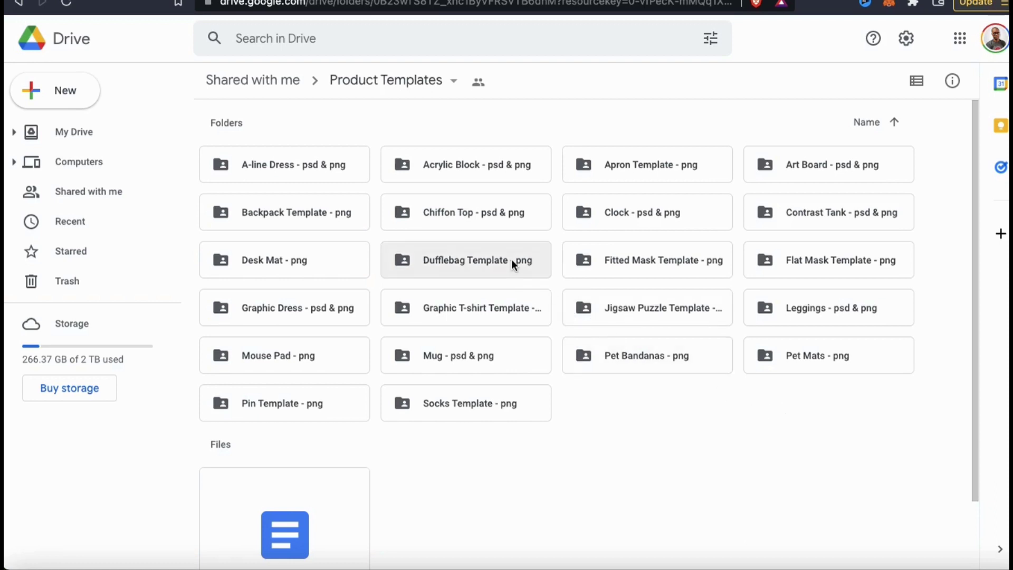
# - Open the Dufflebag Template - png folder and save Dufflebag Template.png into 6 Advanced Products
pyautogui.doubleClick(475, 262)
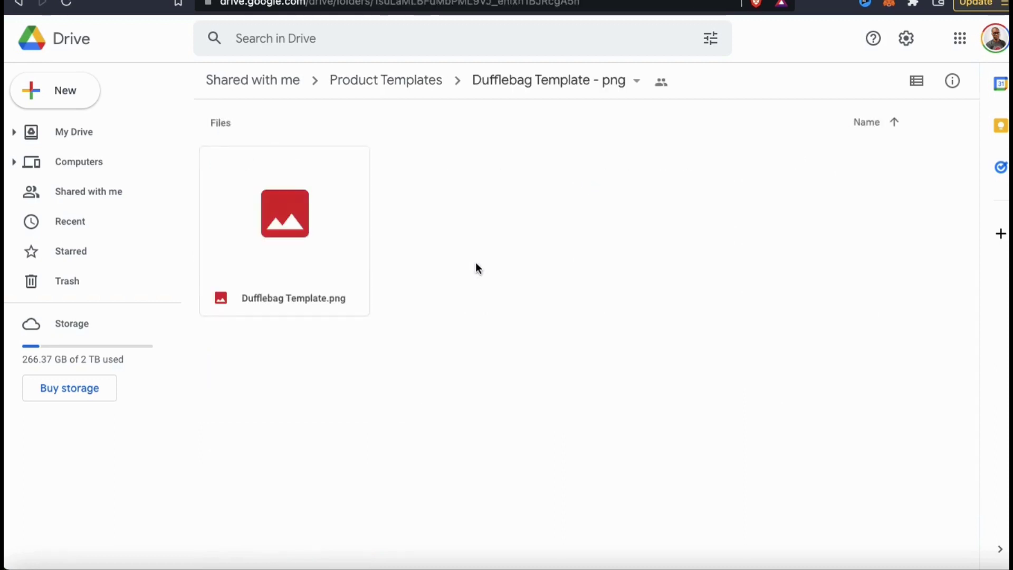
pyautogui.doubleClick(362, 229)
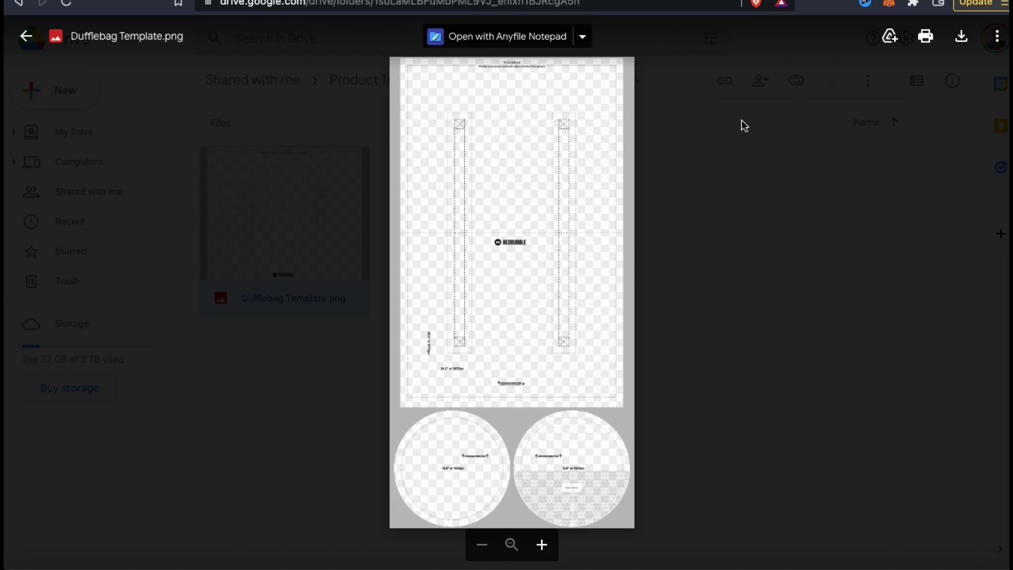
pyautogui.click(959, 45)
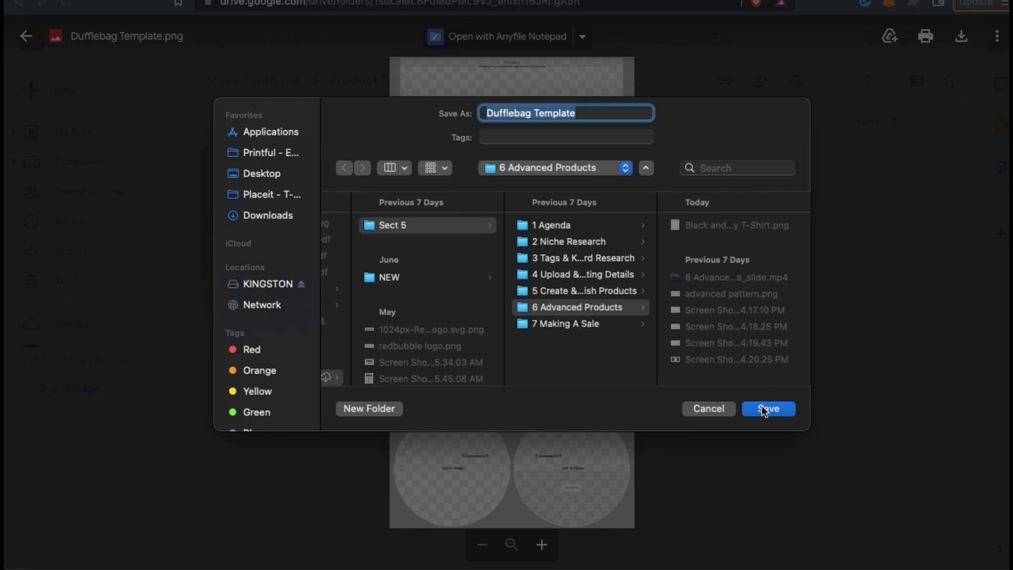
pyautogui.click(761, 405)
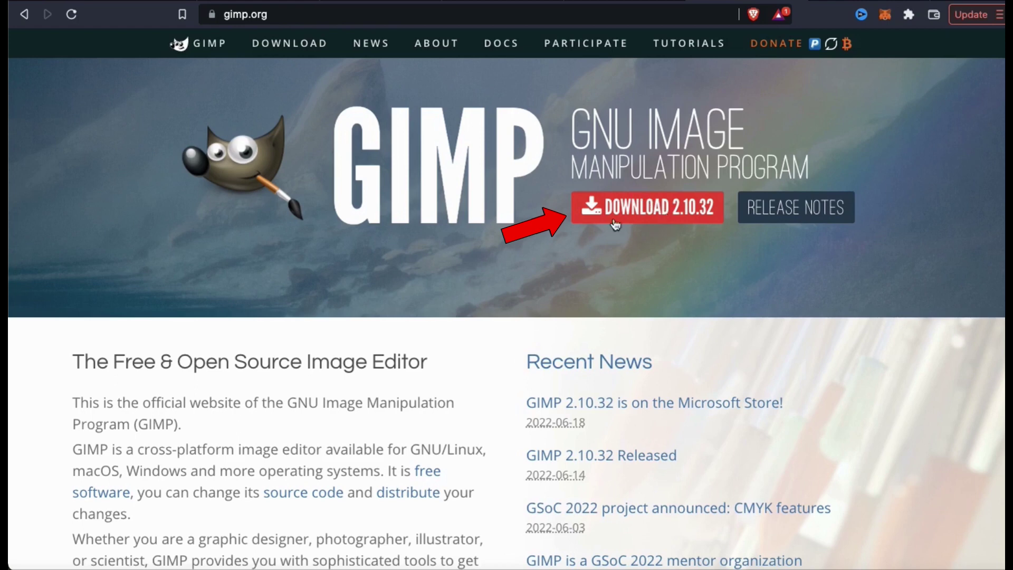
# - Go to the GIMP downloads page and start the direct download of GIMP 2.10.32
pyautogui.click(663, 219)
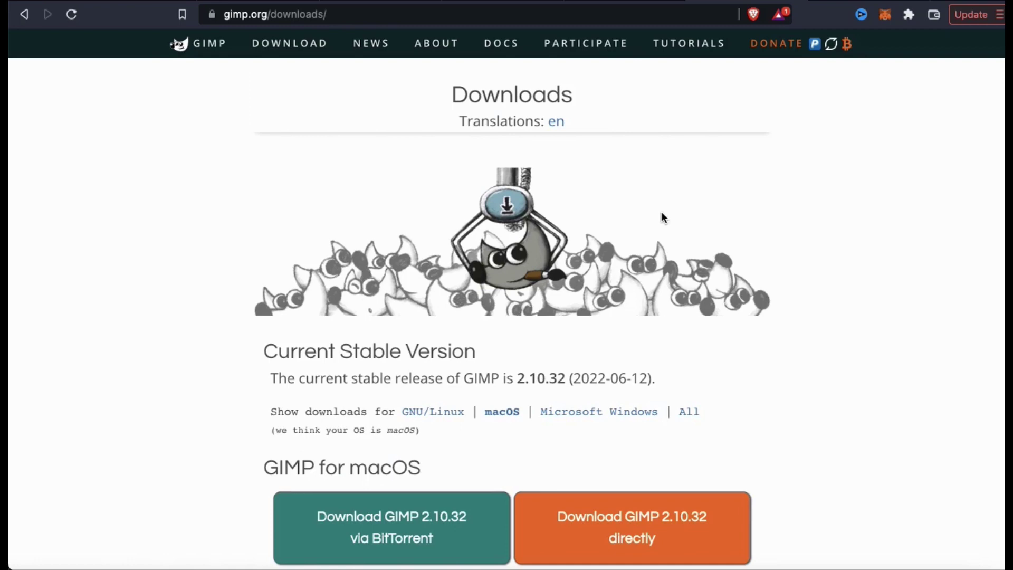
pyautogui.scroll(-3, 821, 324)
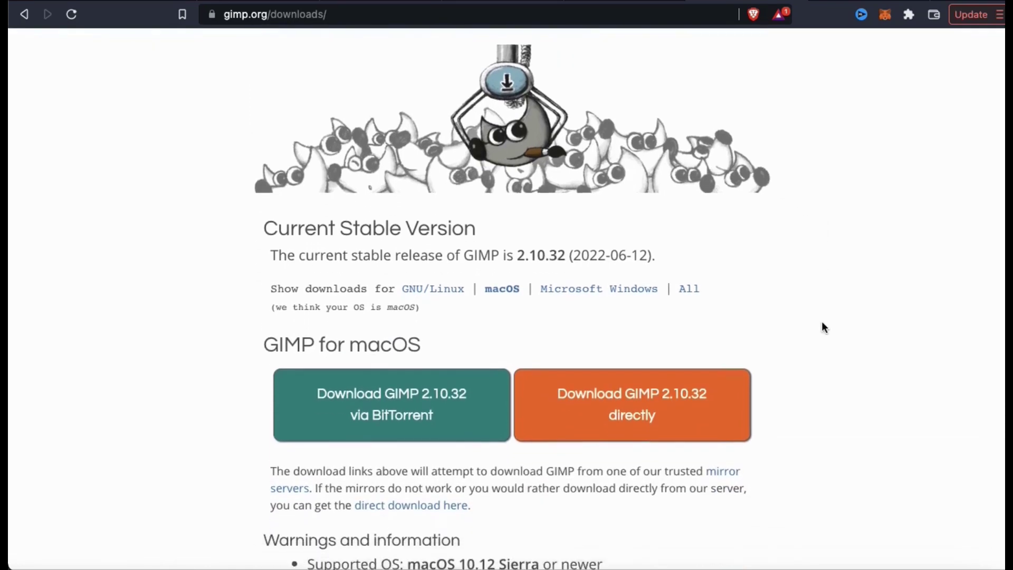
pyautogui.scroll(-2, 822, 323)
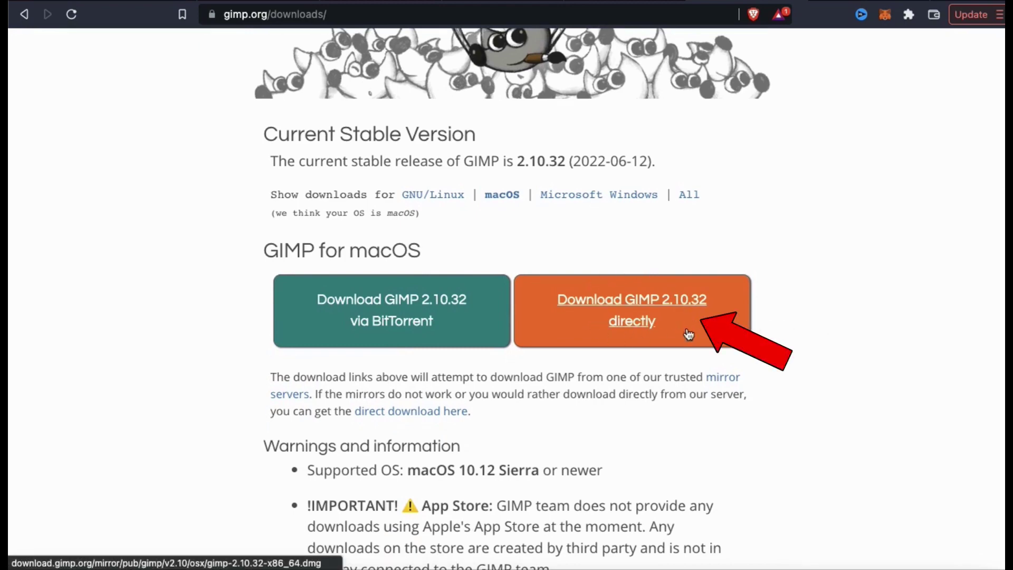
pyautogui.click(642, 312)
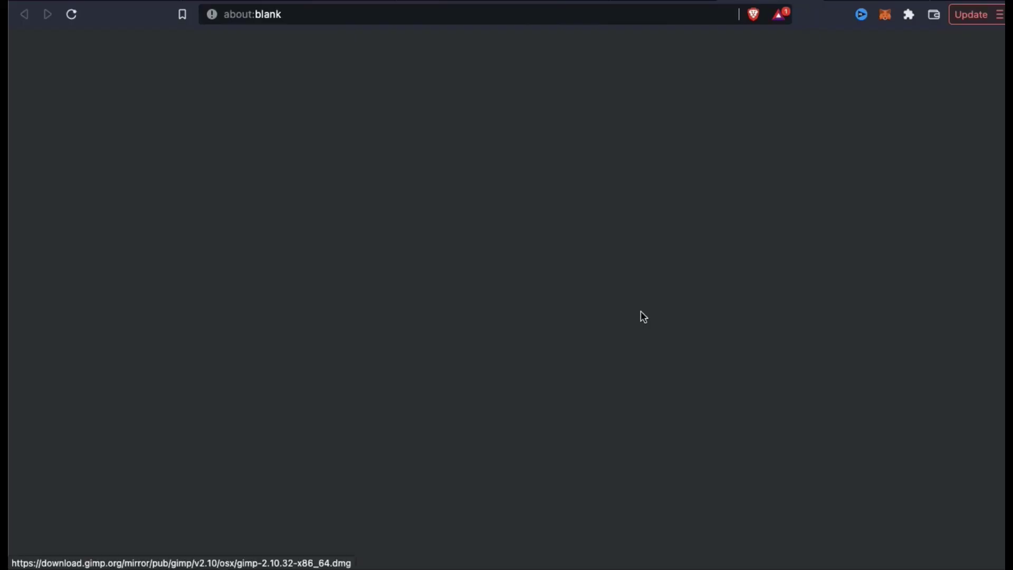
# - Save the GIMP installer, then open Dufflebag Template.png as a layer in GIMP
pyautogui.press('Return')
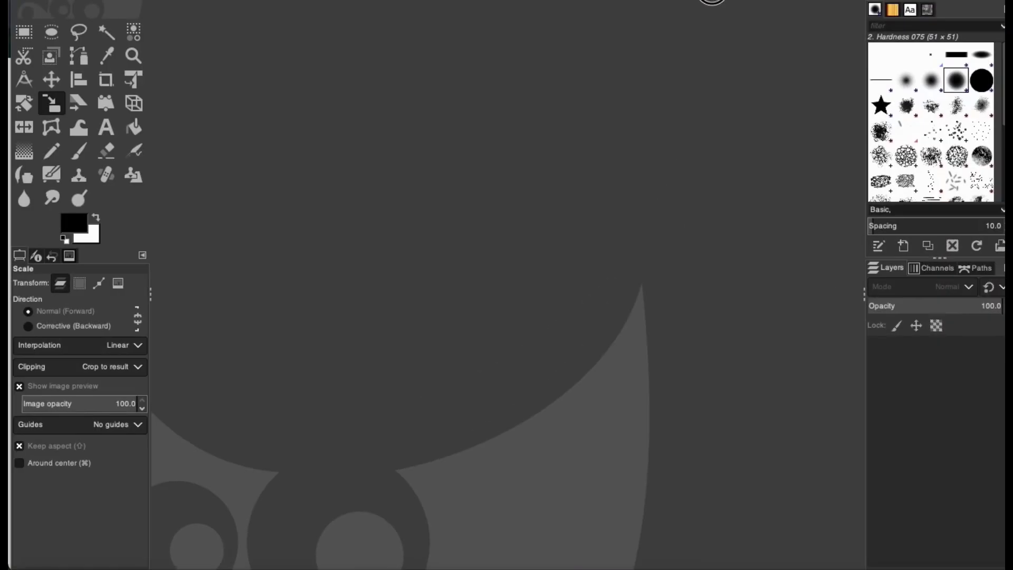
pyautogui.hotkey('shift', 'r')
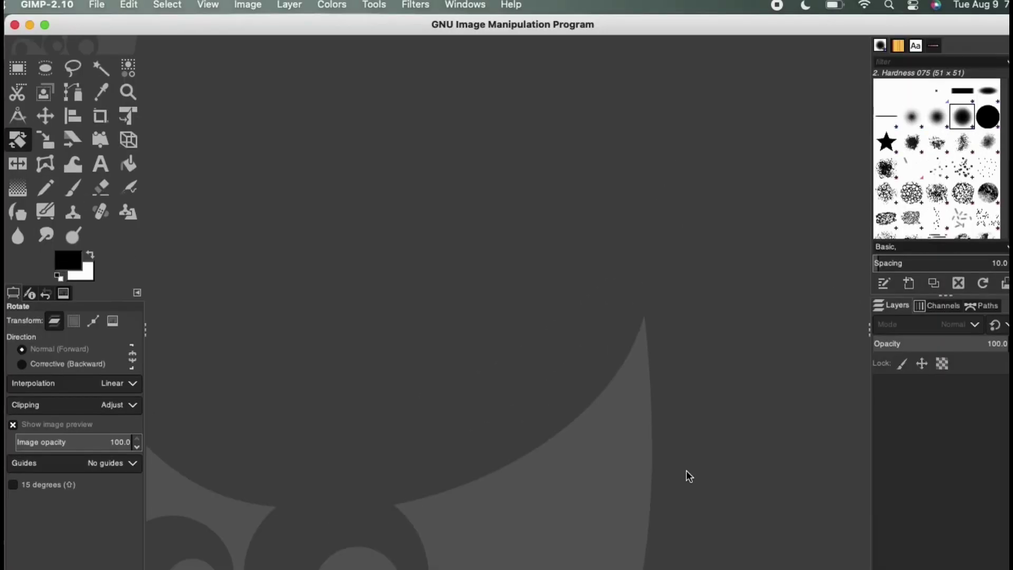
pyautogui.click(101, 10)
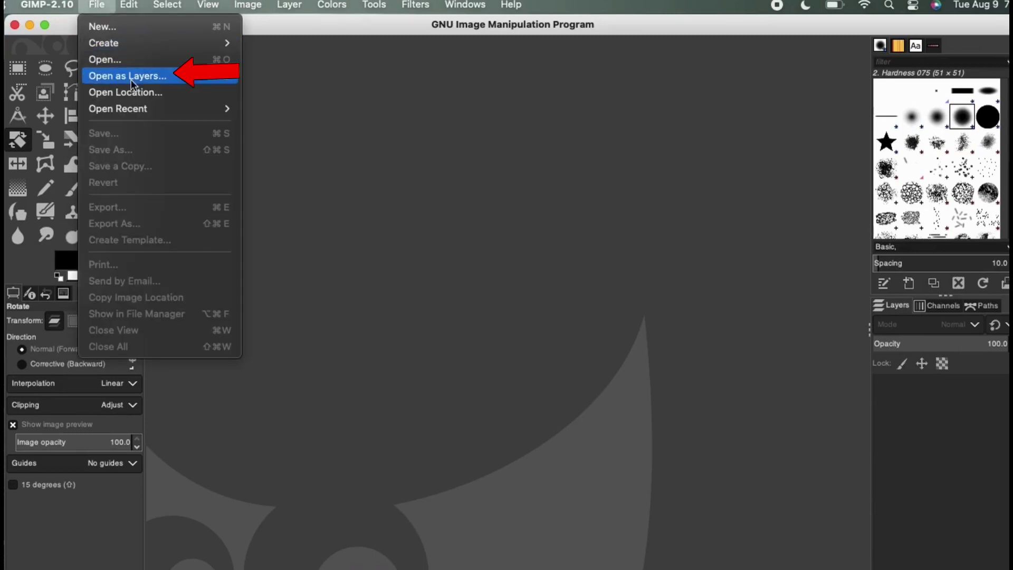
pyautogui.click(102, 79)
pyautogui.click(237, 101)
pyautogui.doubleClick(247, 105)
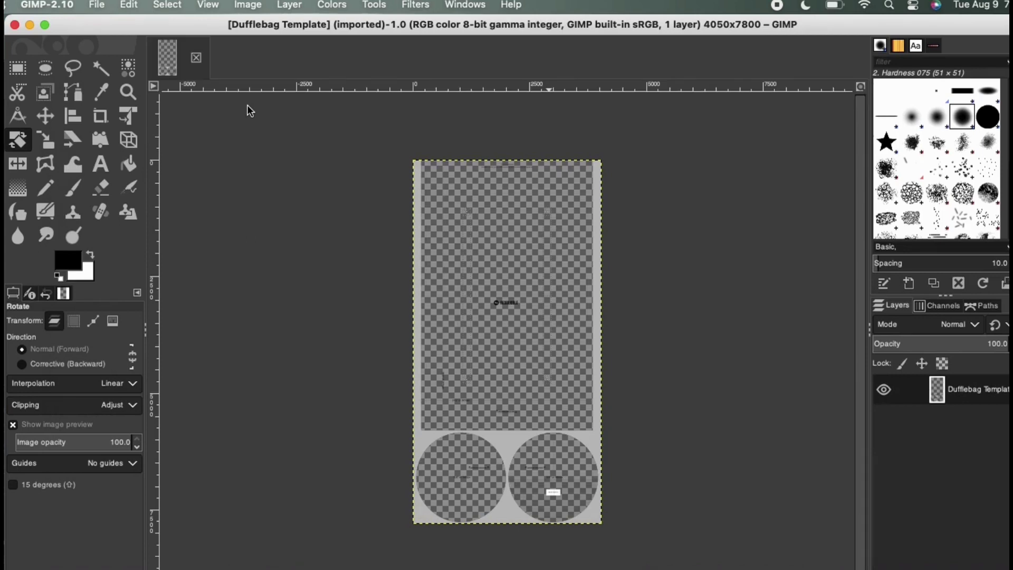
pyautogui.moveTo(486, 302); pyautogui.dragTo(512, 209)
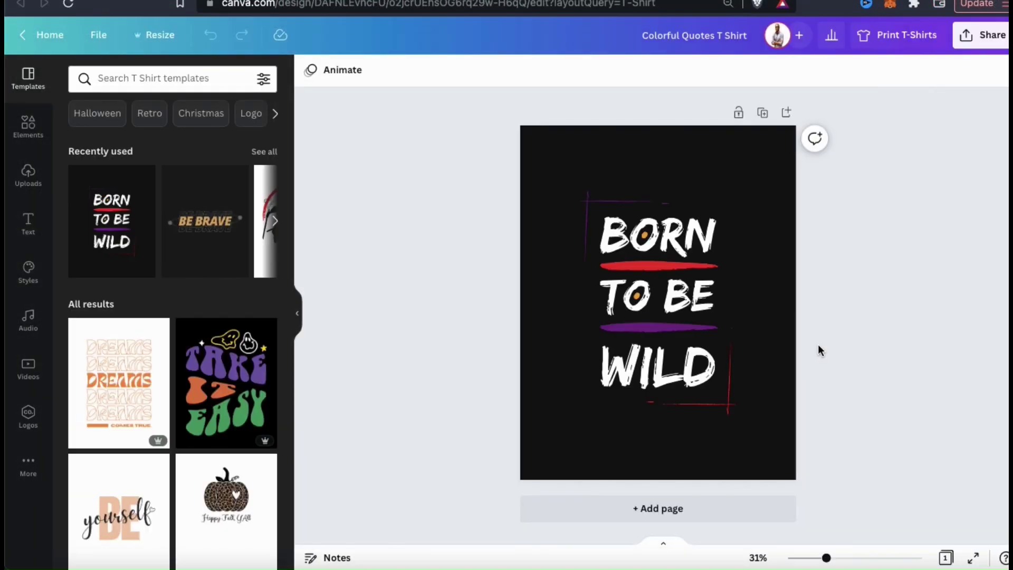
# - Replace BORN with CREATE and add an outline stars graphic, moved to the top-left and resized
pyautogui.doubleClick(675, 234)
pyautogui.write('CREATE')
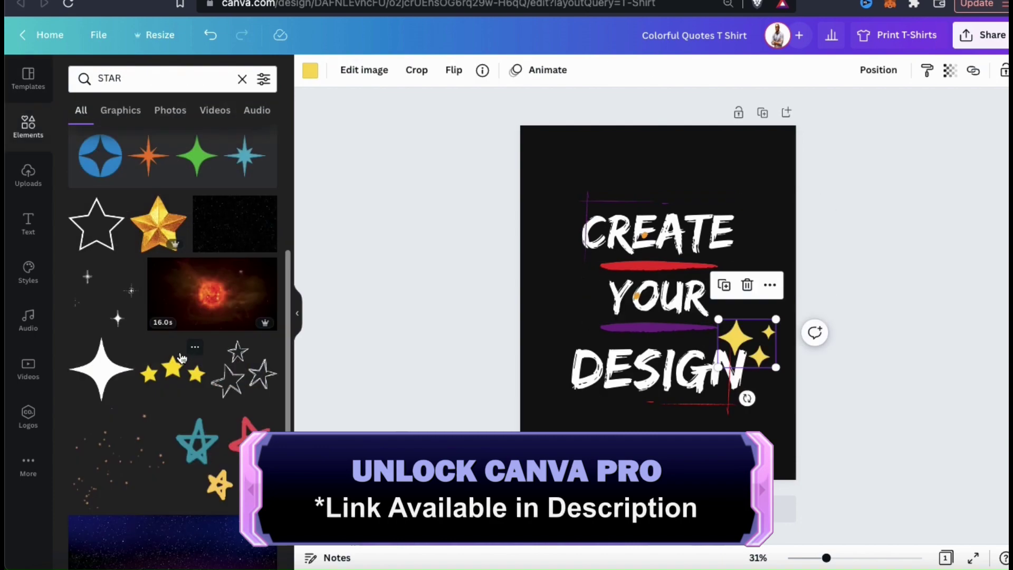
pyautogui.click(243, 371)
pyautogui.click(310, 70)
pyautogui.moveTo(657, 302); pyautogui.dragTo(589, 186)
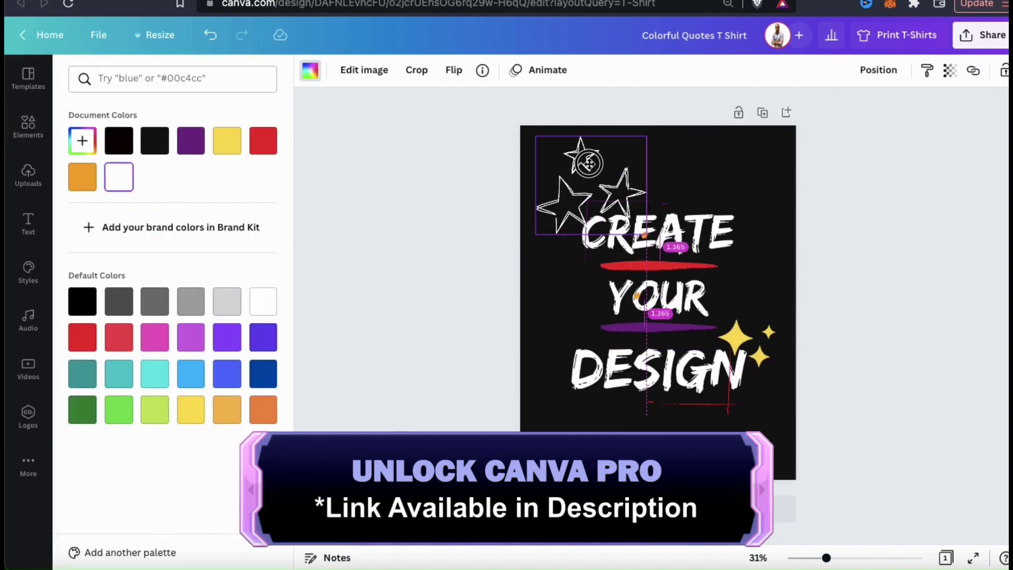
pyautogui.moveTo(535, 138); pyautogui.dragTo(552, 161)
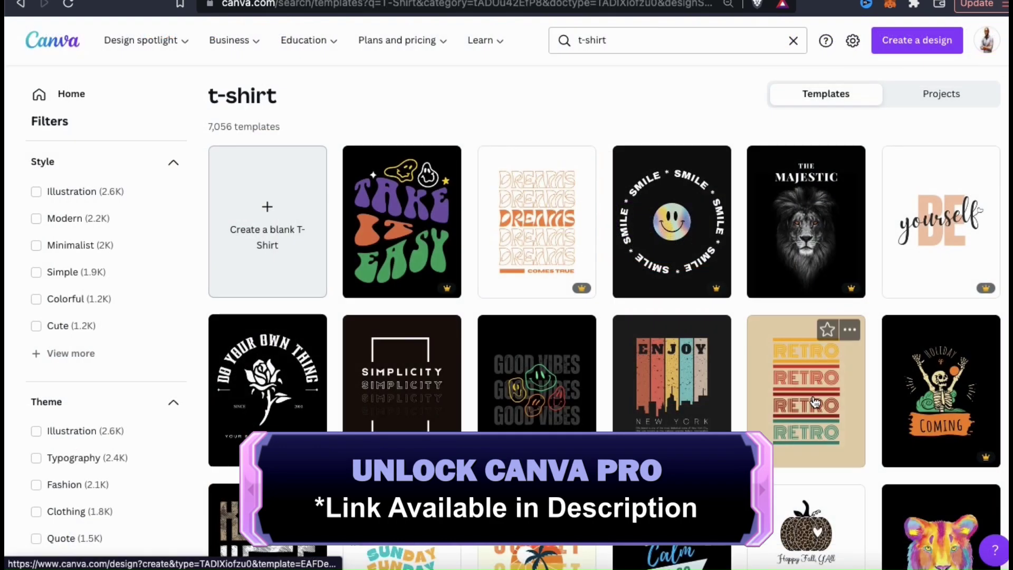
pyautogui.scroll(-13, 875, 385)
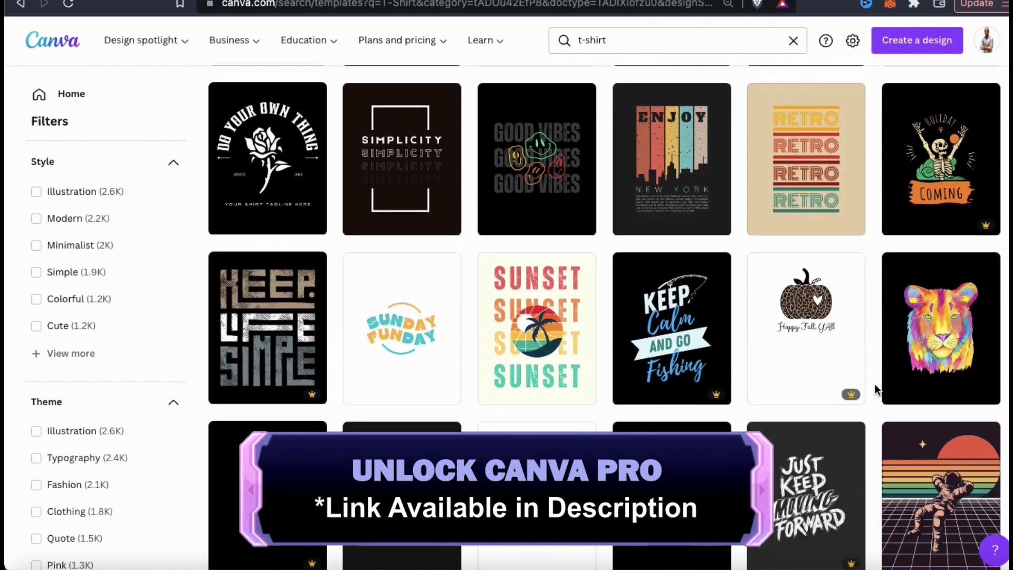
pyautogui.scroll(-15, 874, 389)
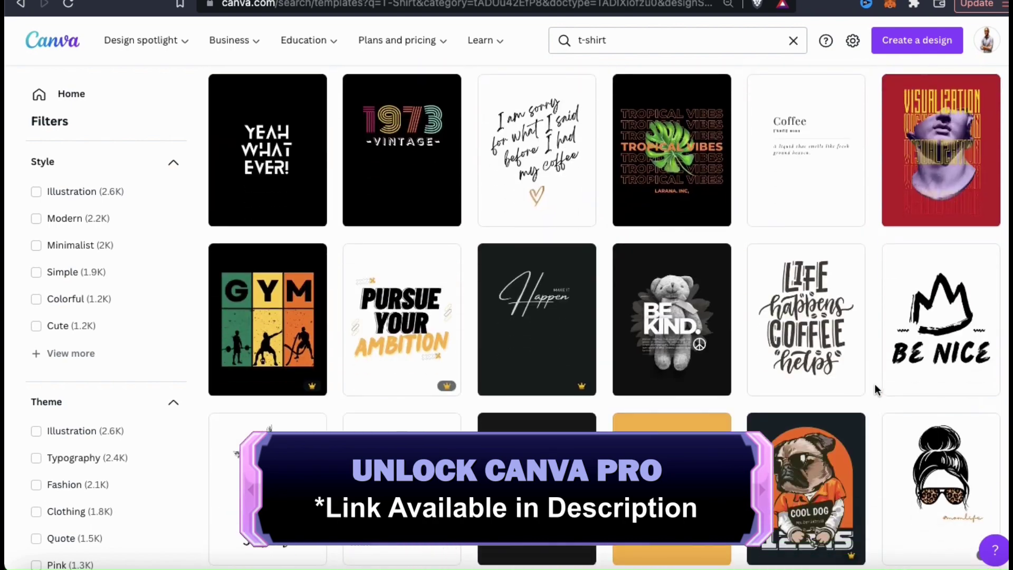
pyautogui.scroll(-8, 875, 390)
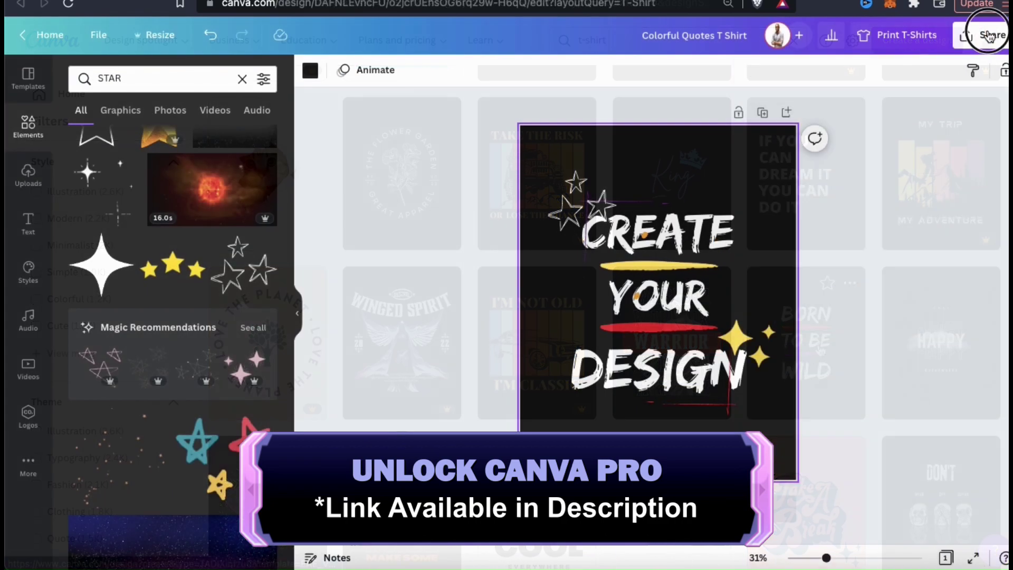
# - Download the Canva design as a PNG into the Downloads folder
pyautogui.click(981, 35)
pyautogui.click(853, 314)
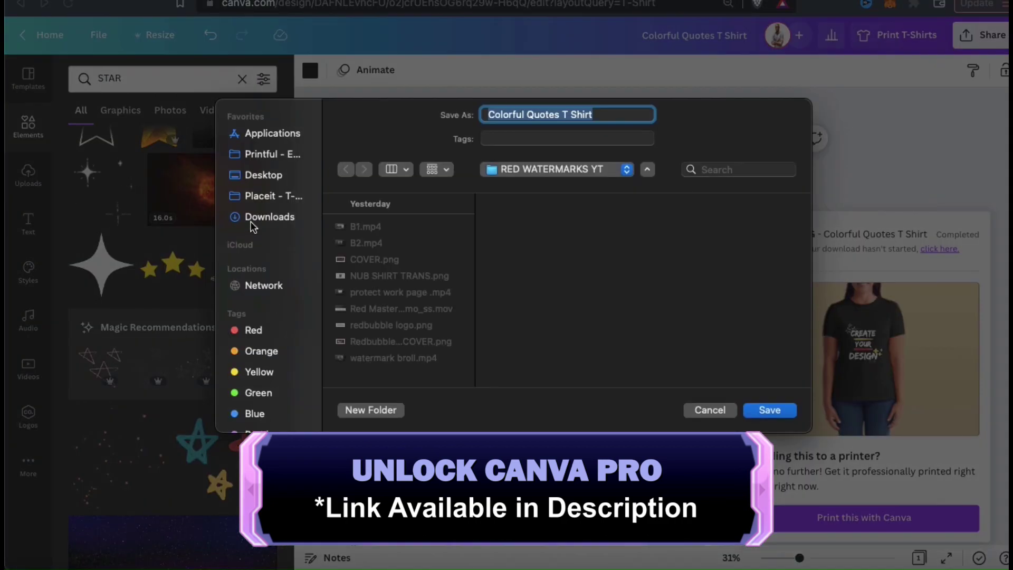
pyautogui.click(250, 227)
pyautogui.press('Return')
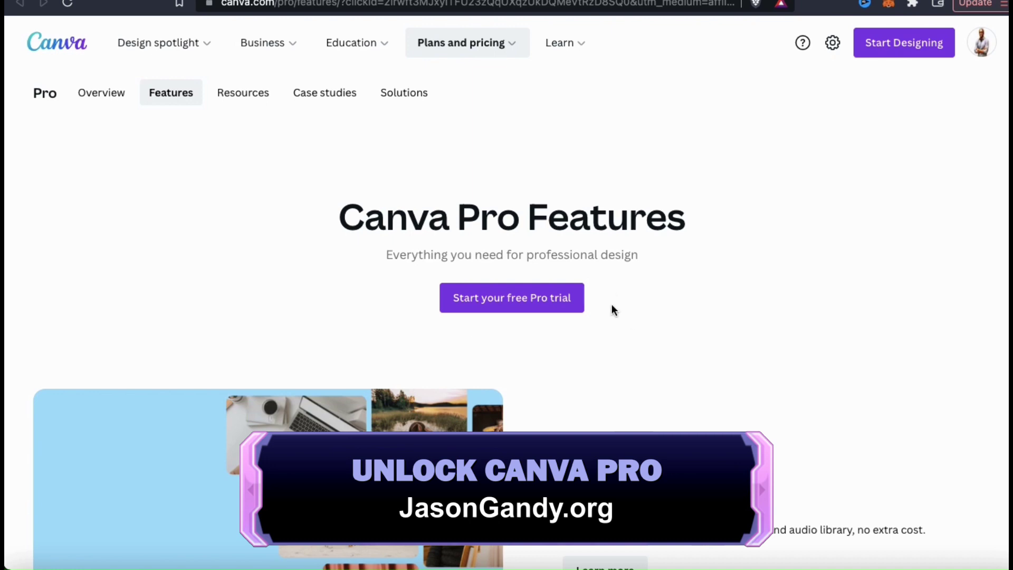
pyautogui.scroll(-9, 613, 309)
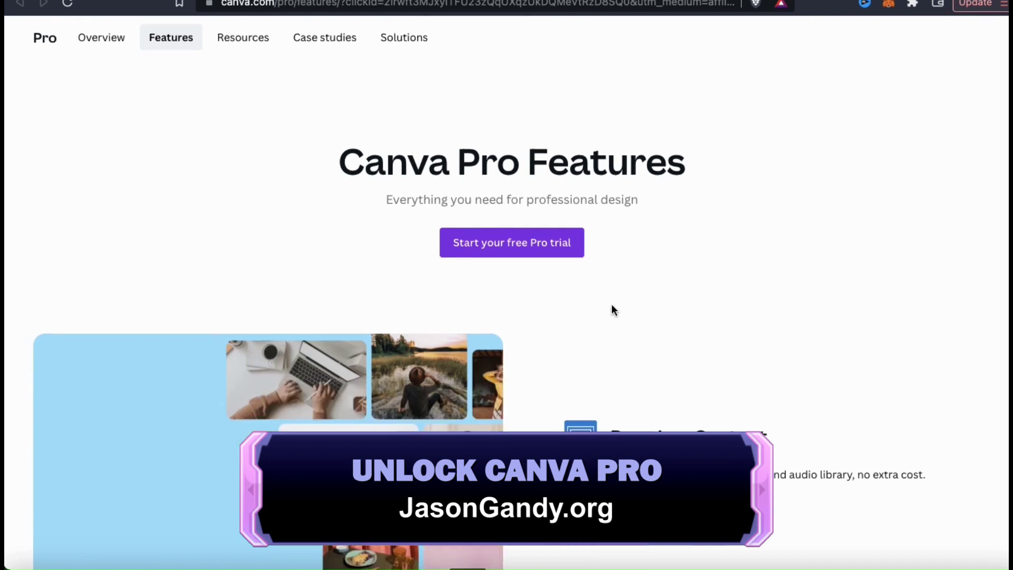
pyautogui.scroll(-15, 612, 307)
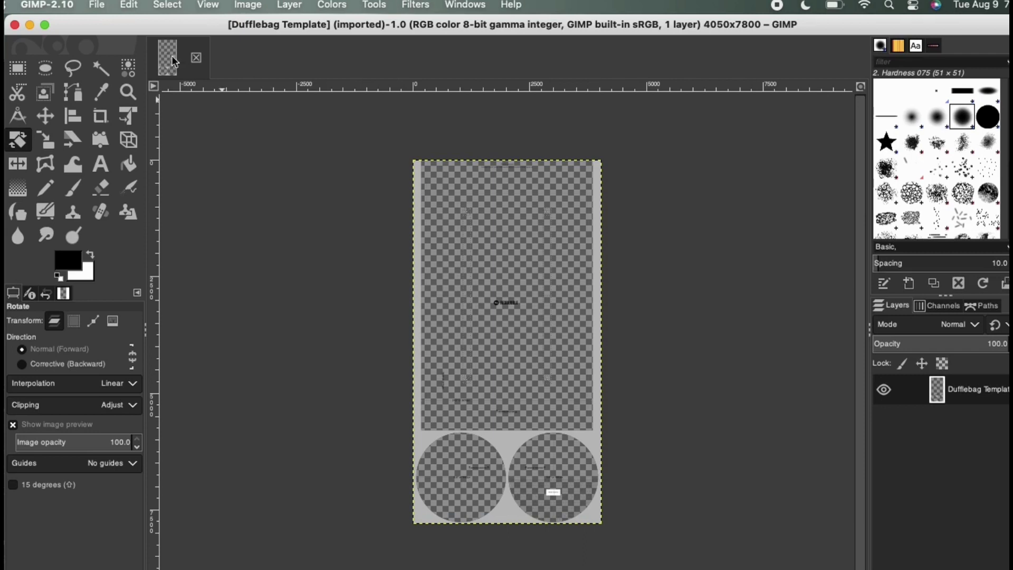
# - Open QD LOGO 1.png as a new layer above the duffle bag template
pyautogui.click(97, 5)
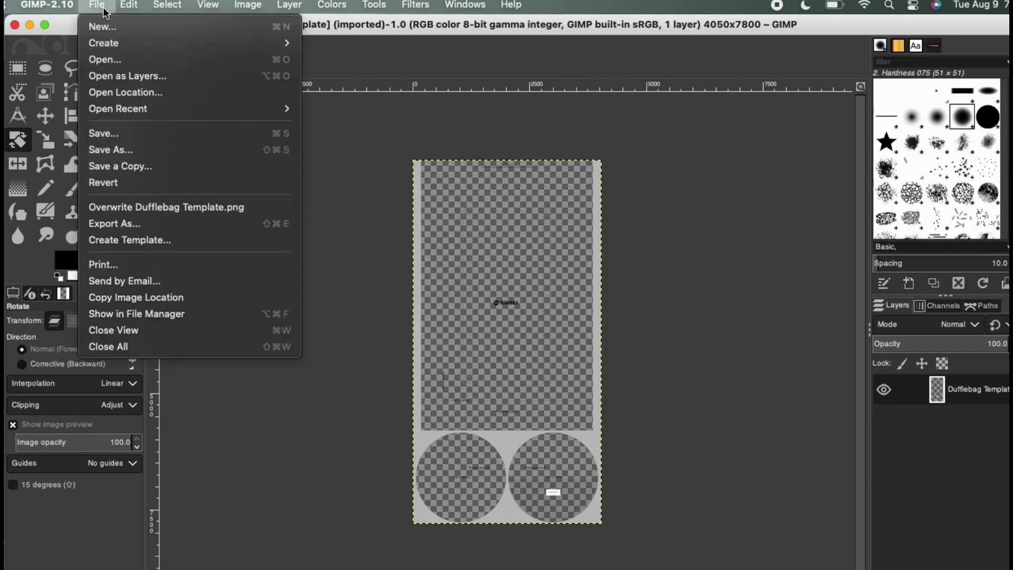
pyautogui.click(126, 78)
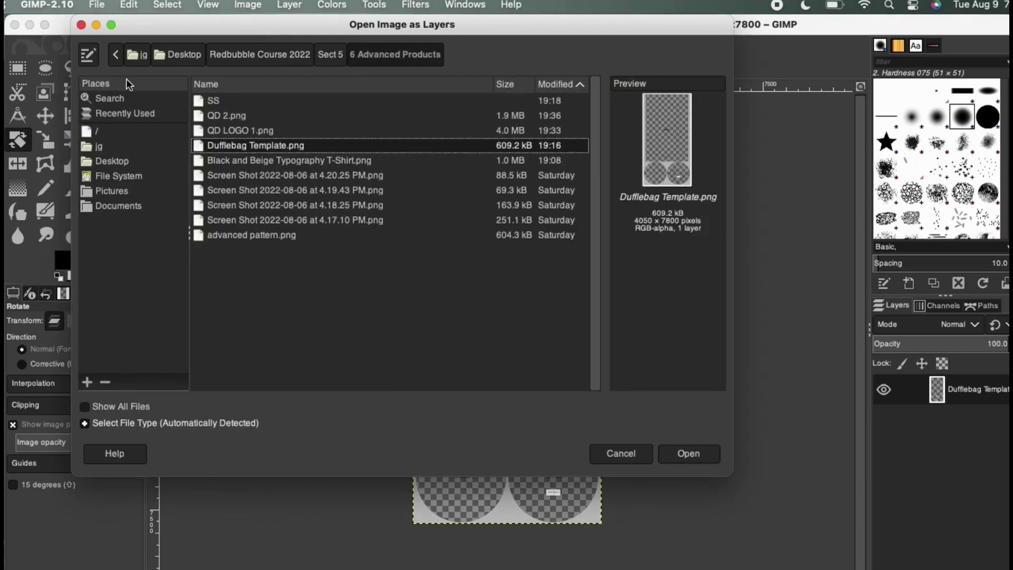
pyautogui.doubleClick(252, 131)
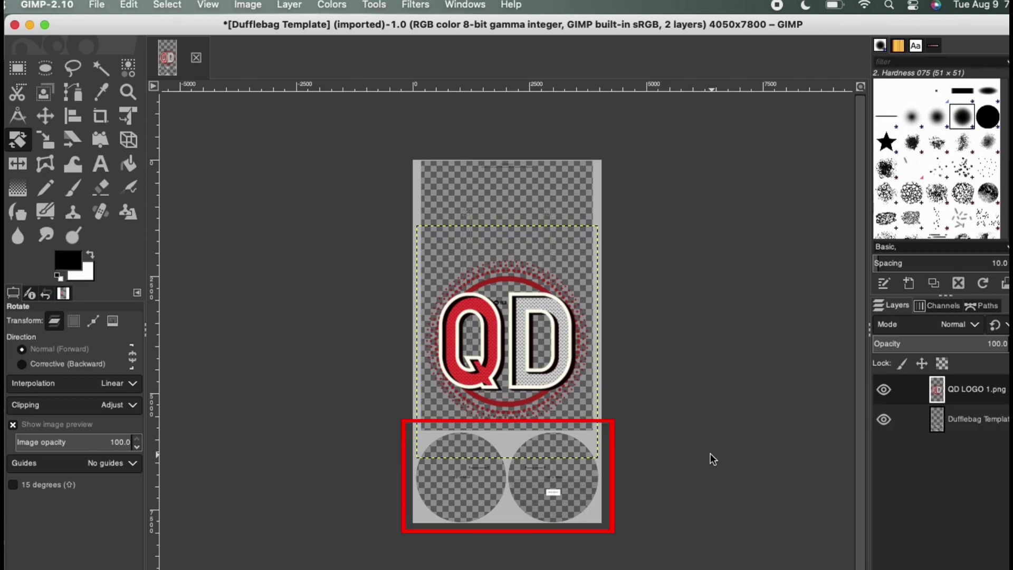
pyautogui.click(512, 347)
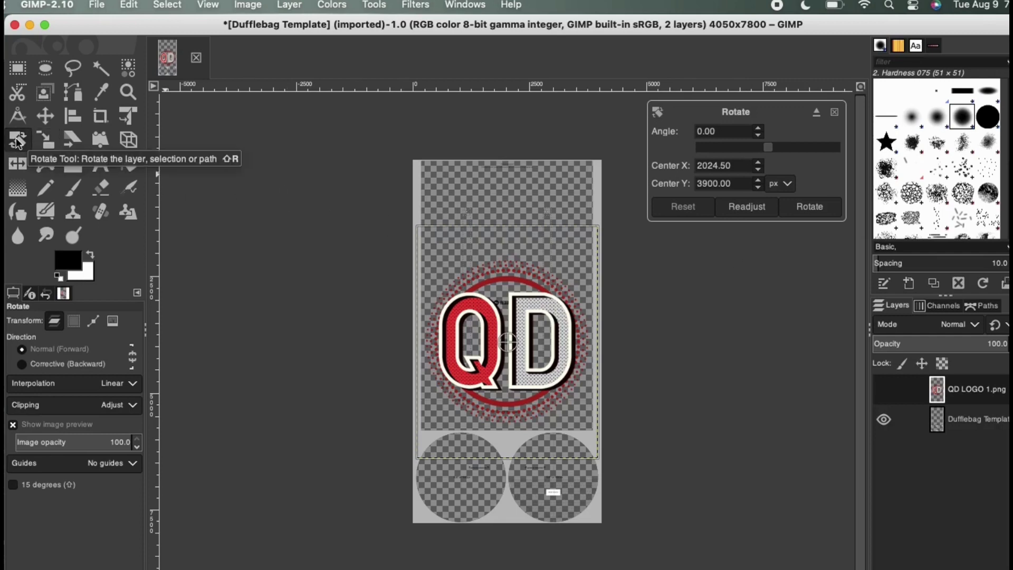
# - Scale the QD LOGO 1.png layer down to 2000 × 2571 px and place it in the lower-left circle
pyautogui.click(43, 141)
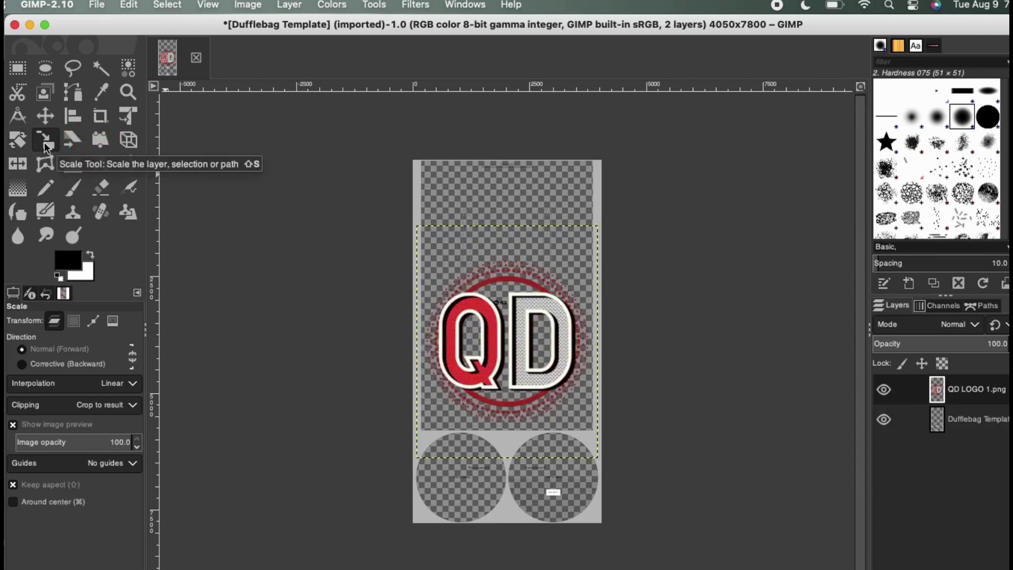
pyautogui.click(490, 312)
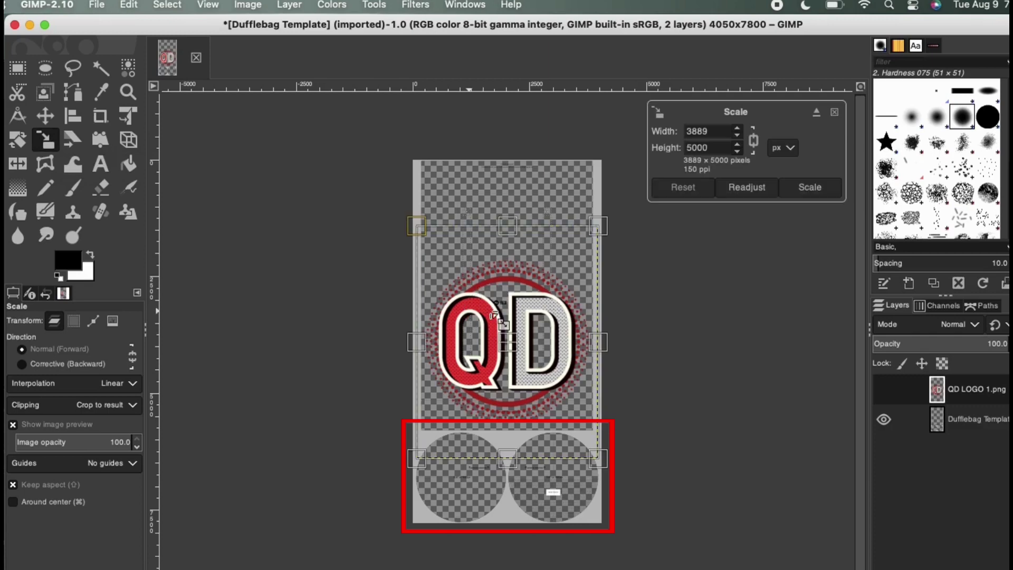
pyautogui.moveTo(413, 223); pyautogui.dragTo(524, 334)
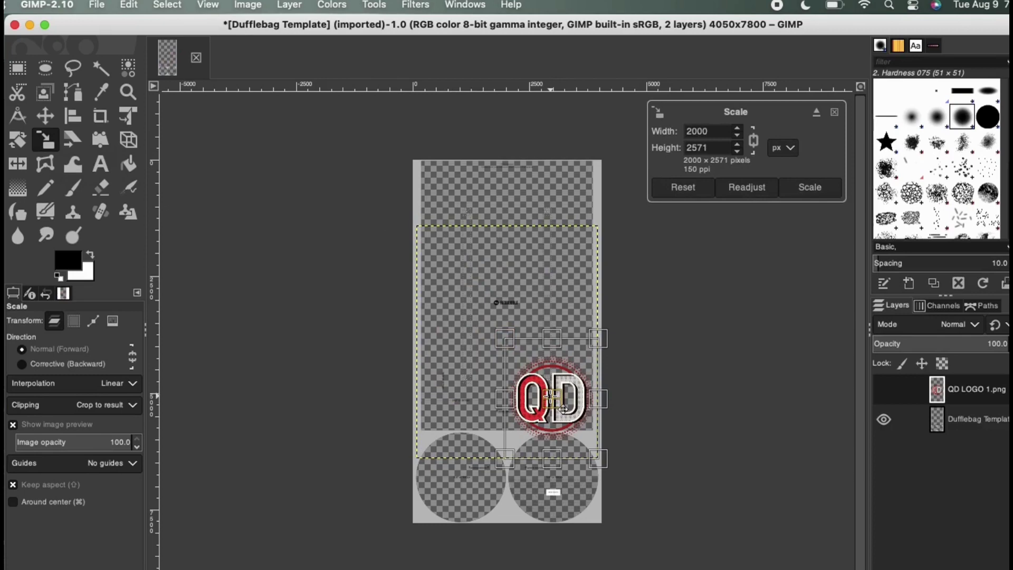
pyautogui.moveTo(562, 407); pyautogui.dragTo(475, 493)
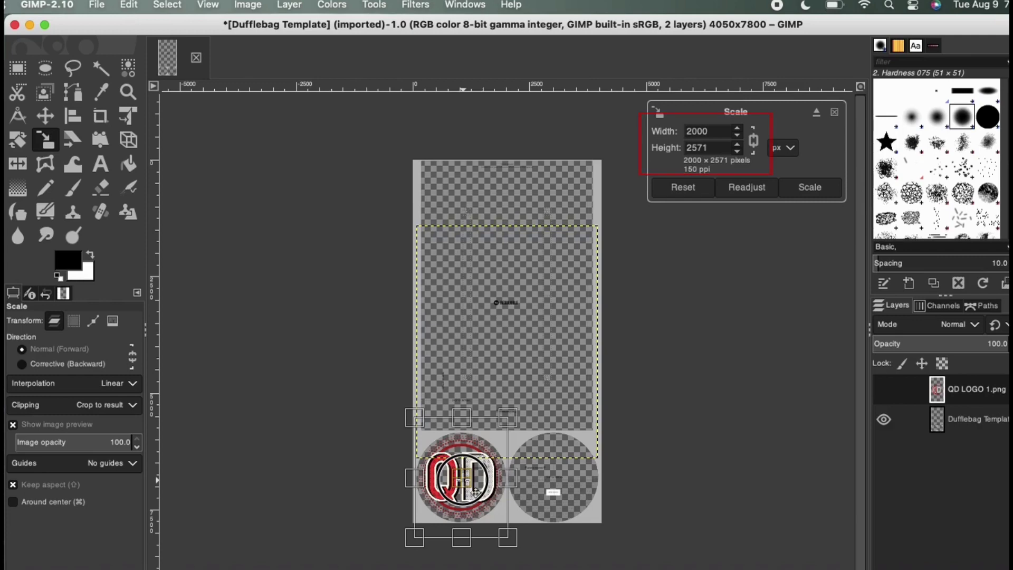
pyautogui.moveTo(475, 491); pyautogui.dragTo(477, 491)
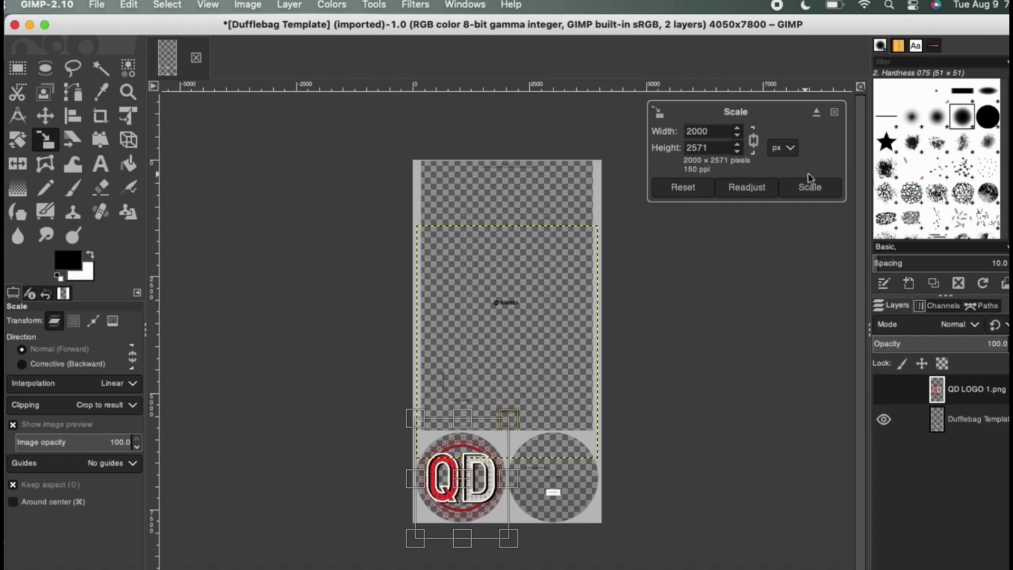
pyautogui.click(817, 196)
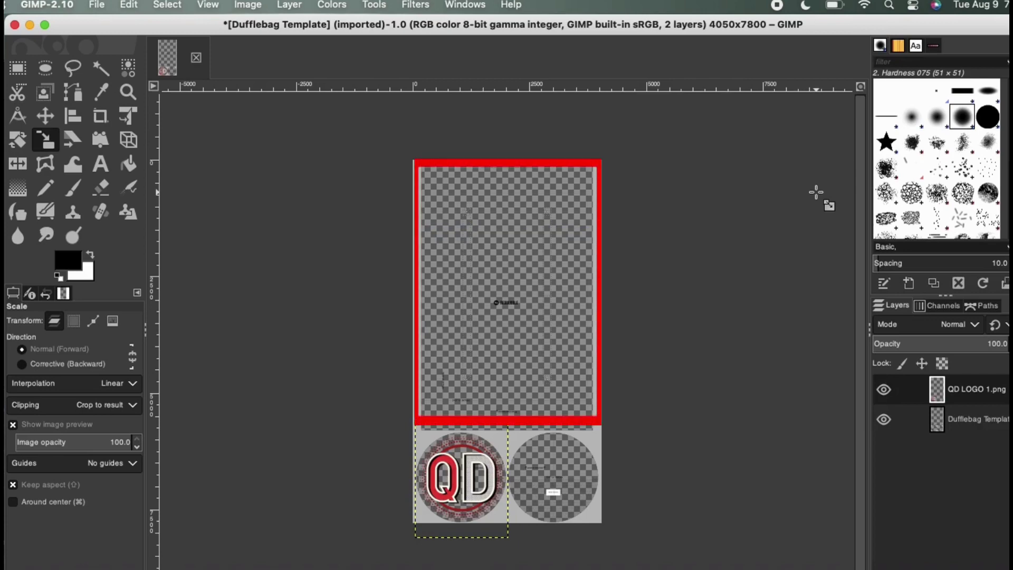
pyautogui.click(580, 476)
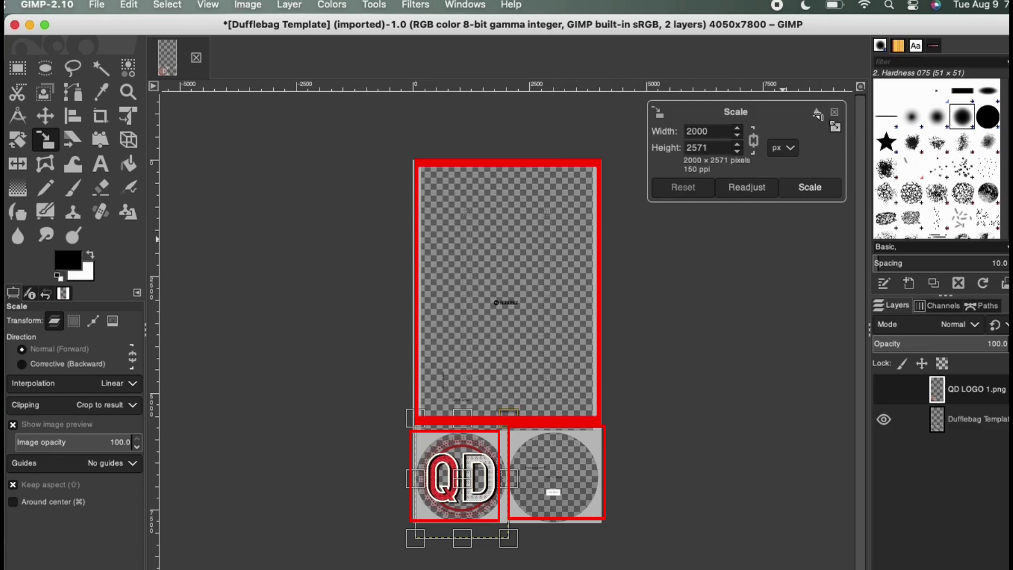
pyautogui.click(834, 113)
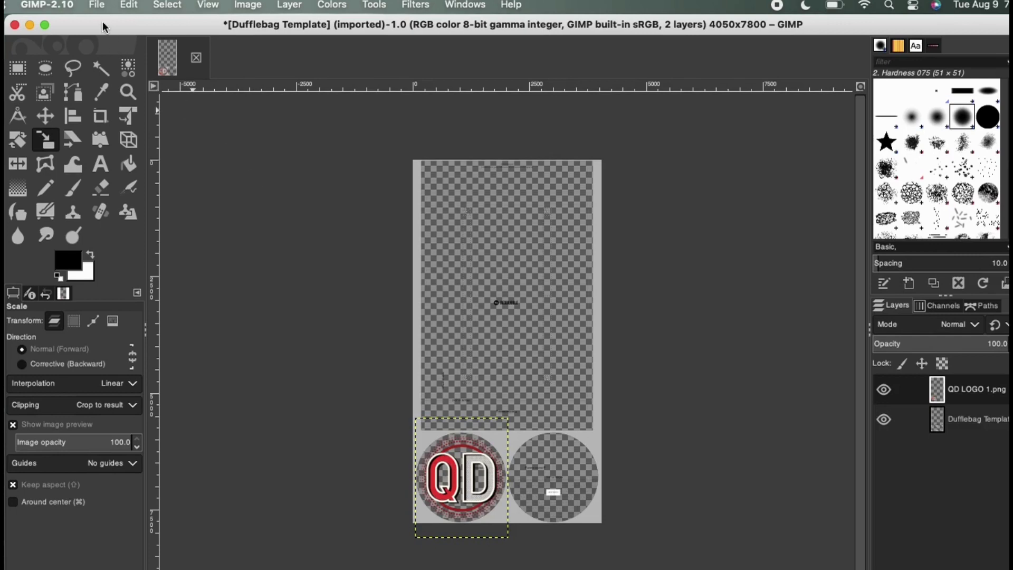
pyautogui.click(97, 5)
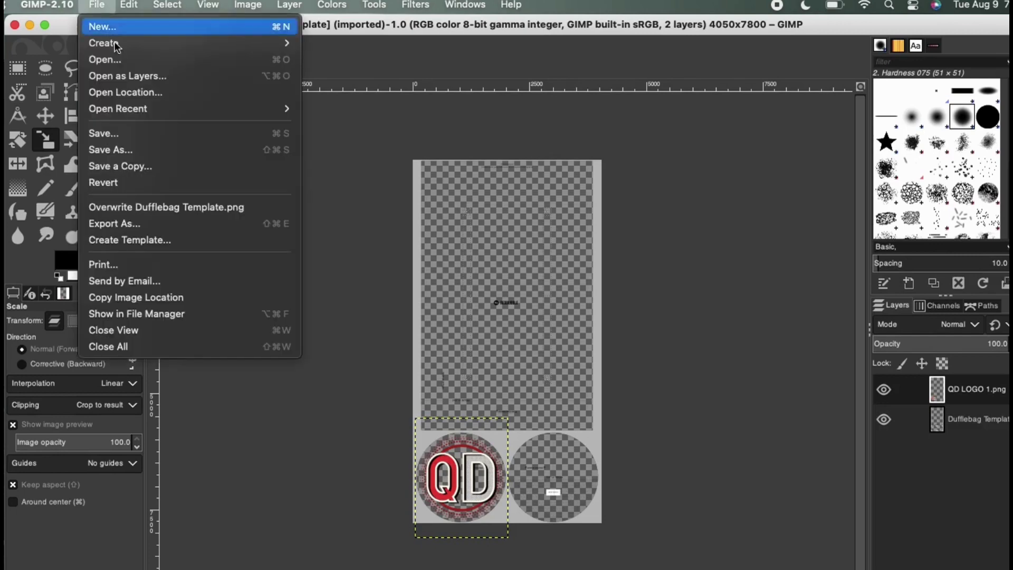
# - Load QD LOGO 1.png as another layer and scale it to 2000 px wide
pyautogui.click(129, 76)
pyautogui.doubleClick(266, 130)
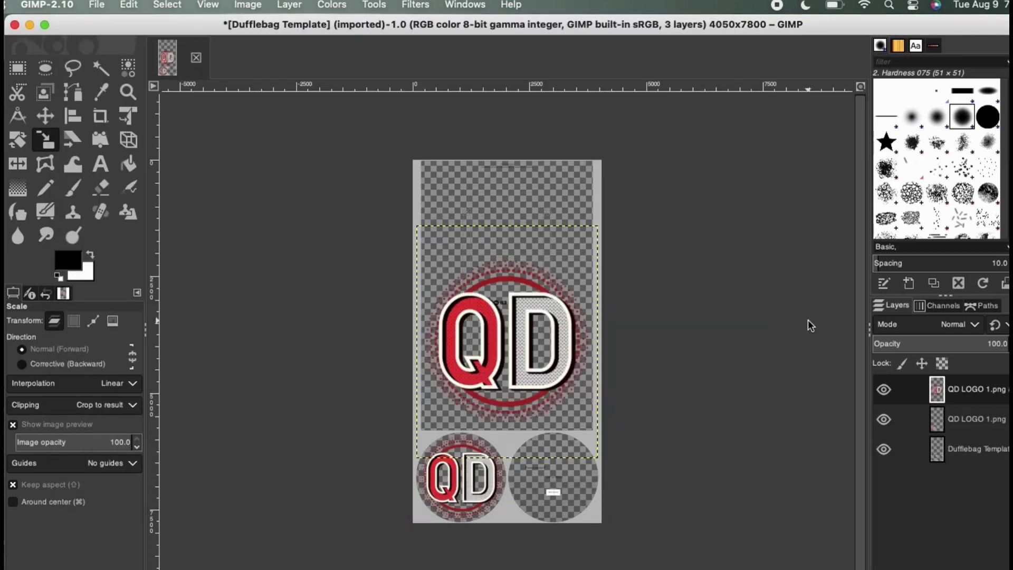
pyautogui.click(488, 298)
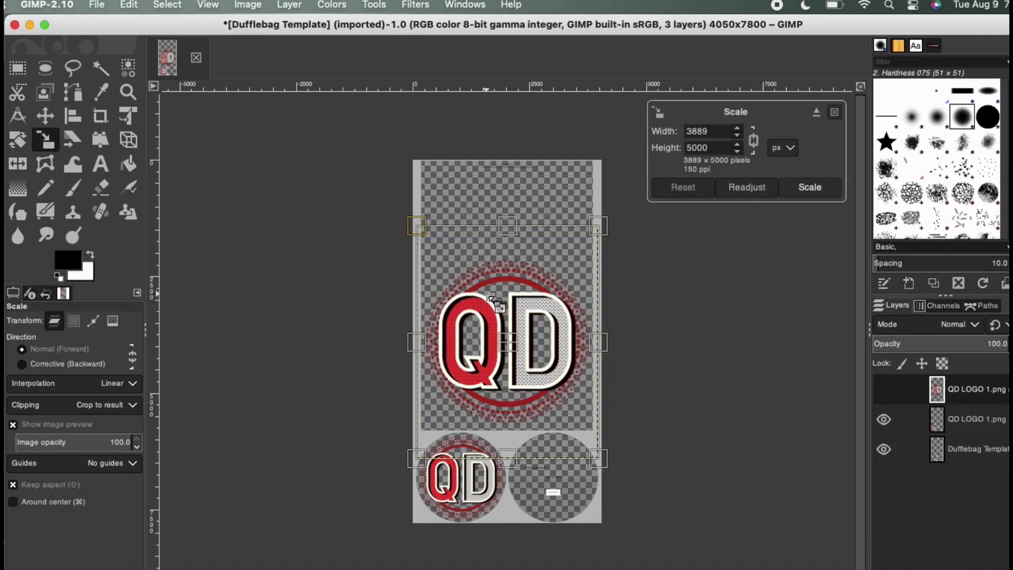
pyautogui.moveTo(418, 230); pyautogui.dragTo(501, 343)
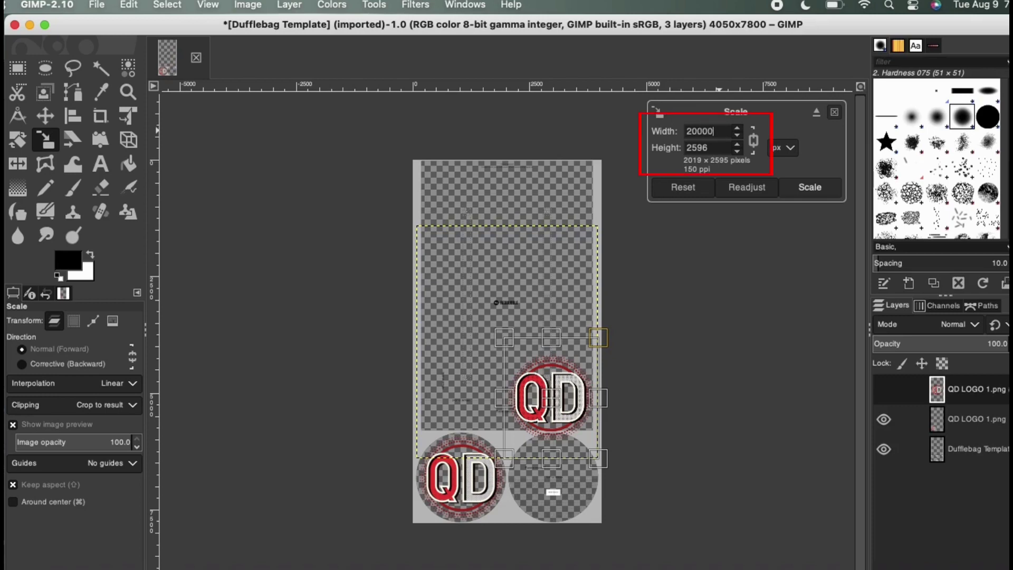
pyautogui.click(719, 131)
pyautogui.write('2000')
pyautogui.press('Tab')
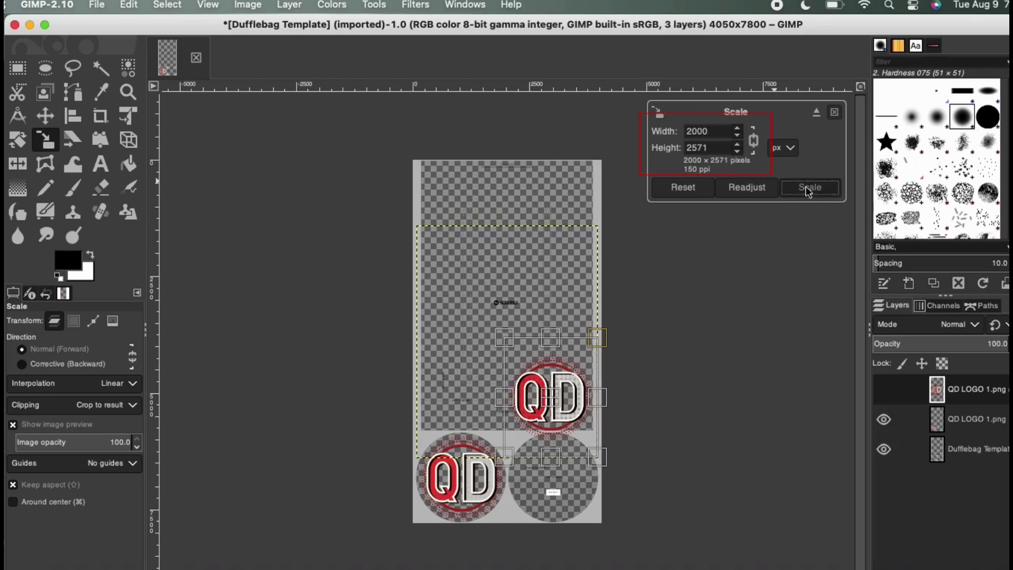
pyautogui.click(806, 186)
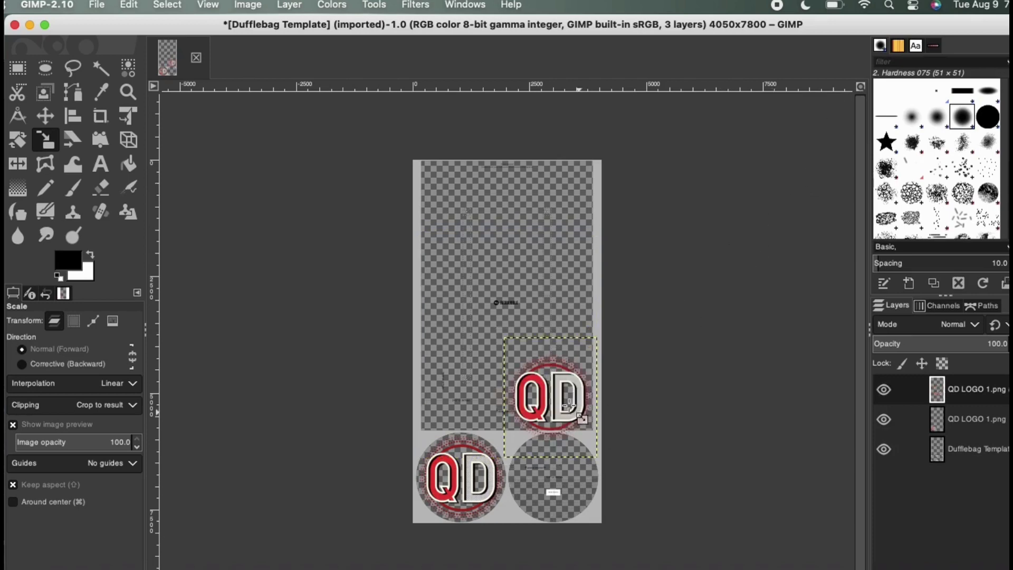
# - Move the scaled logo into the lower-right circle and commit the transform
pyautogui.click(572, 411)
pyautogui.moveTo(563, 411); pyautogui.dragTo(567, 492)
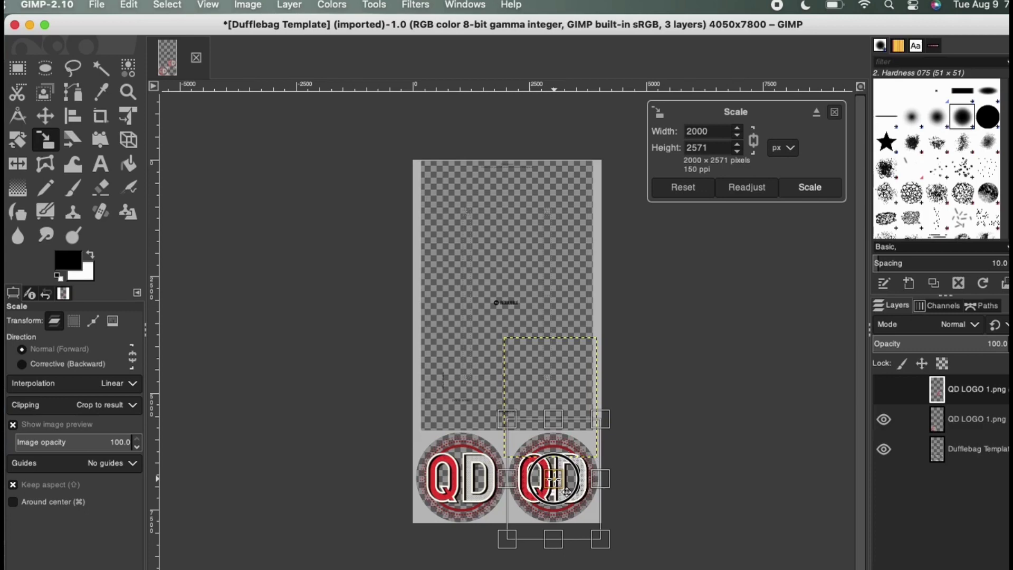
pyautogui.moveTo(565, 491); pyautogui.dragTo(567, 491)
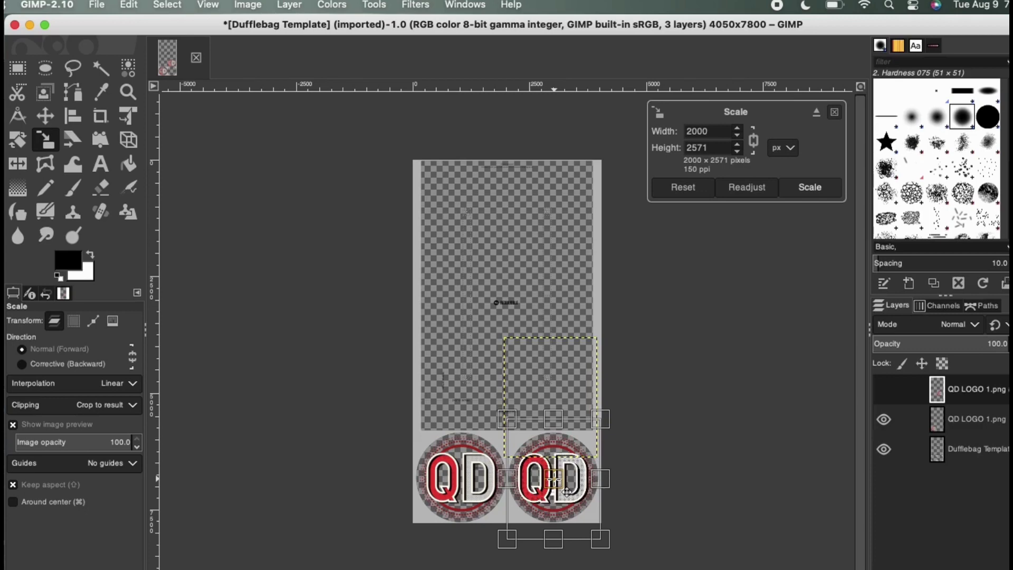
pyautogui.click(822, 194)
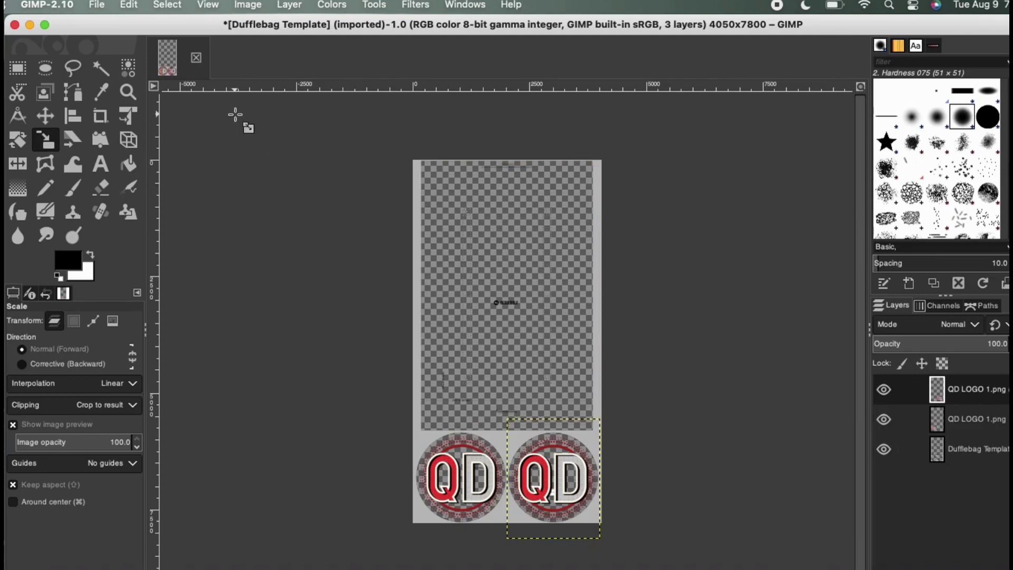
pyautogui.click(103, 7)
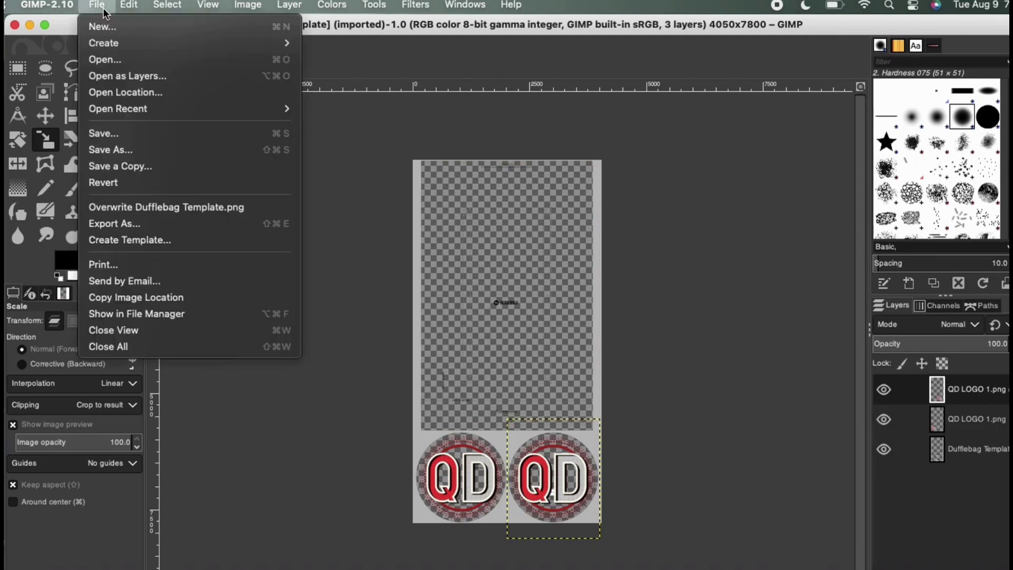
# - Add QD 2.png scaled to 1747 × 2246 px near the bag's top, then duplicate its layer
pyautogui.click(174, 76)
pyautogui.doubleClick(259, 116)
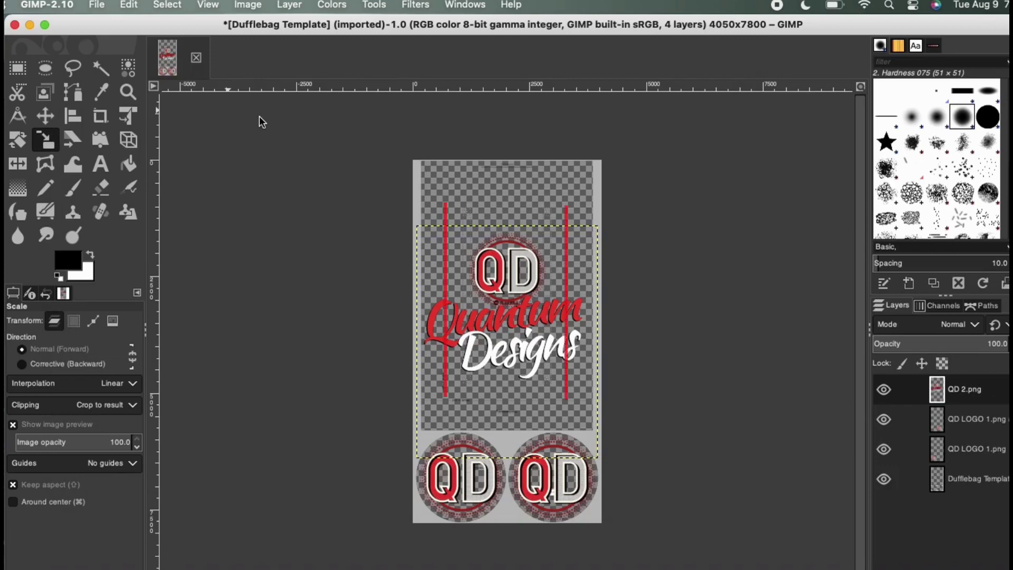
pyautogui.click(507, 304)
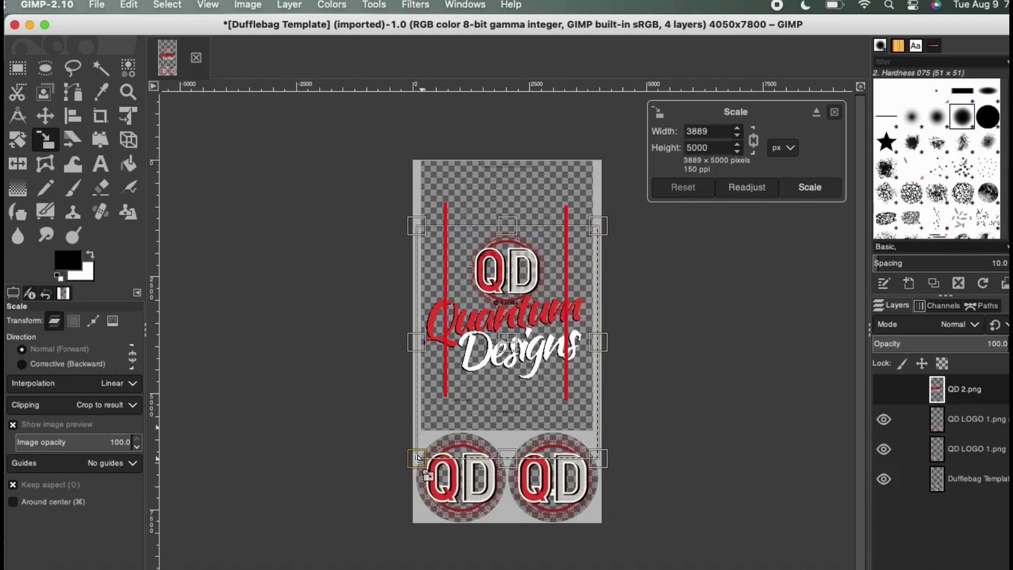
pyautogui.moveTo(417, 458); pyautogui.dragTo(518, 328)
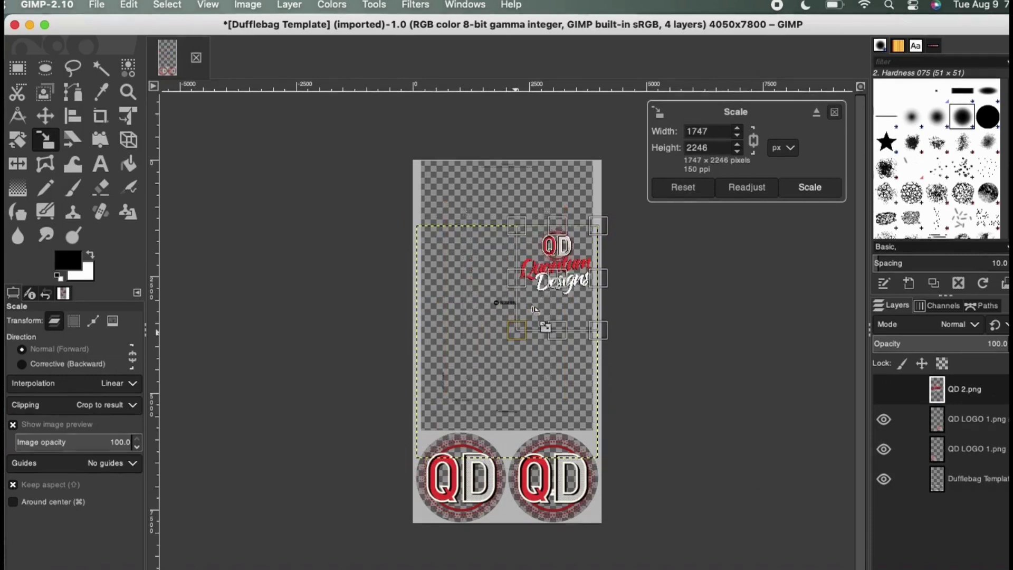
pyautogui.moveTo(553, 275); pyautogui.dragTo(514, 247)
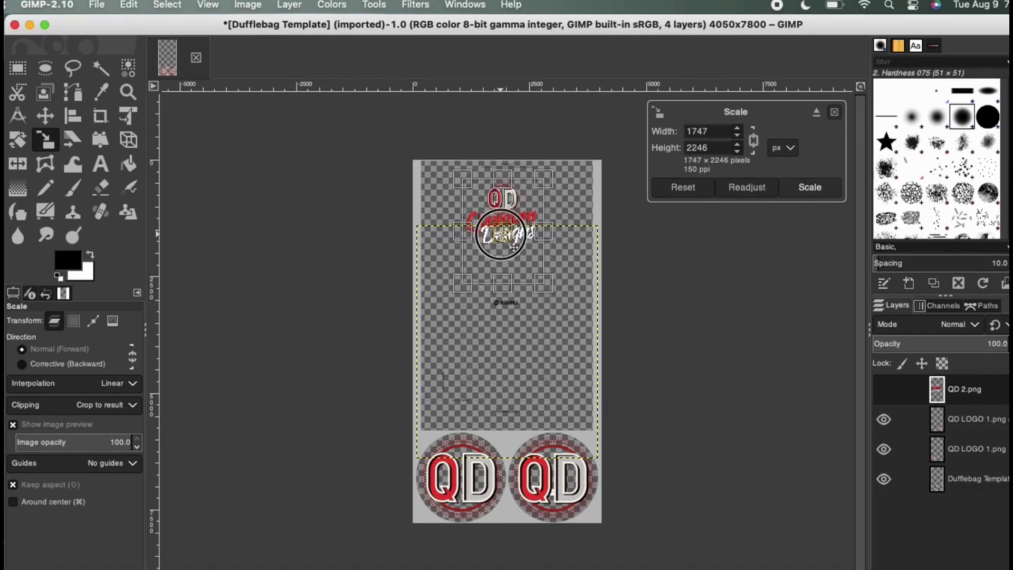
pyautogui.moveTo(513, 246); pyautogui.dragTo(516, 251)
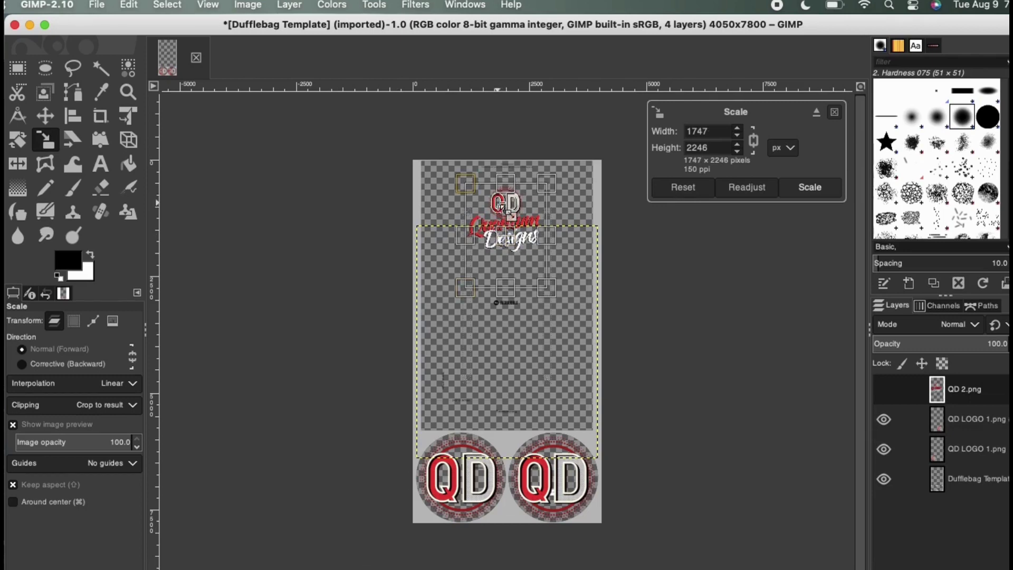
pyautogui.click(801, 190)
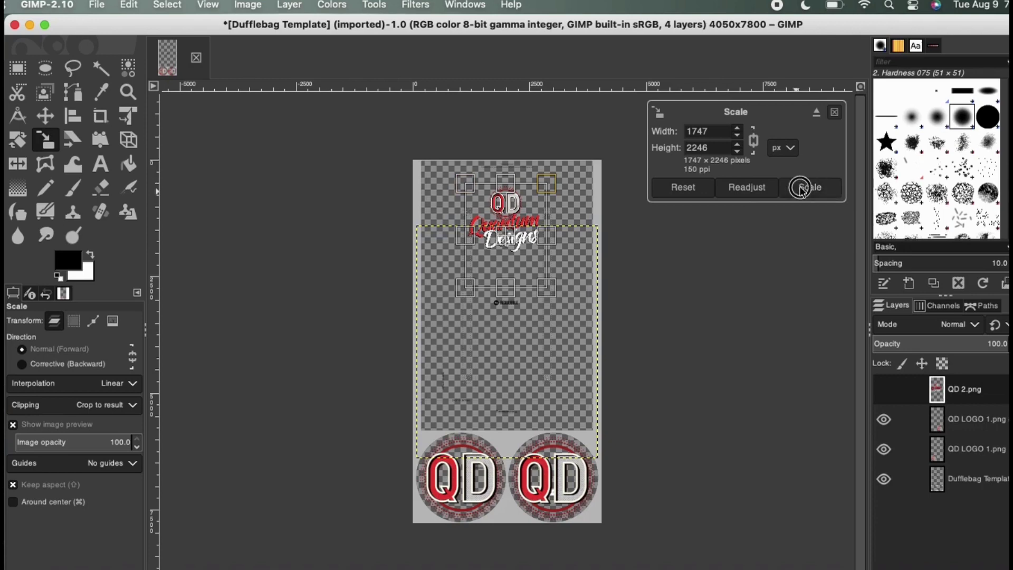
pyautogui.press('shift+super+d')
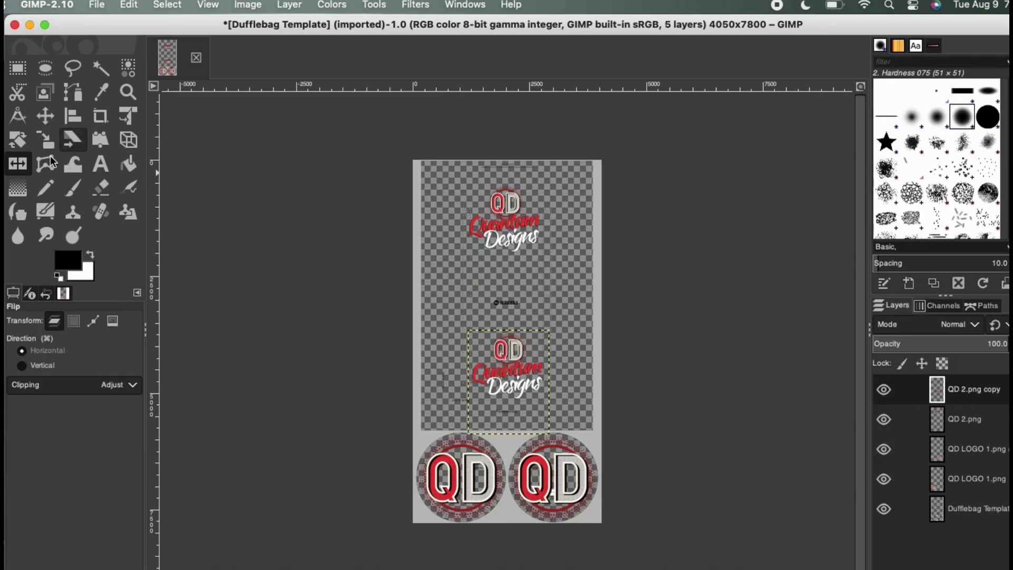
# - Flip the duplicate Quantum Designs logo vertically and nudge it slightly up above the circles
pyautogui.click(42, 143)
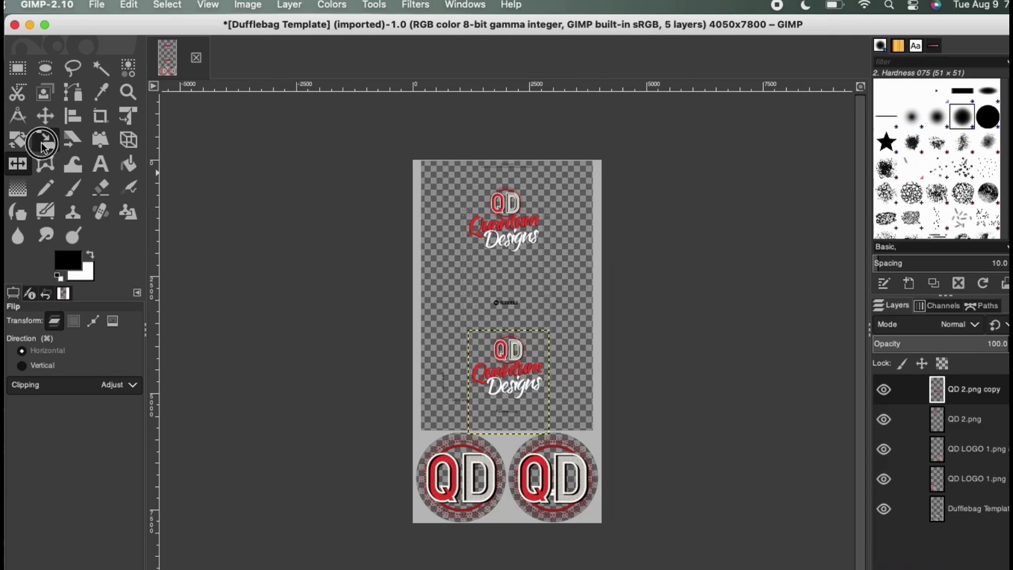
pyautogui.click(42, 145)
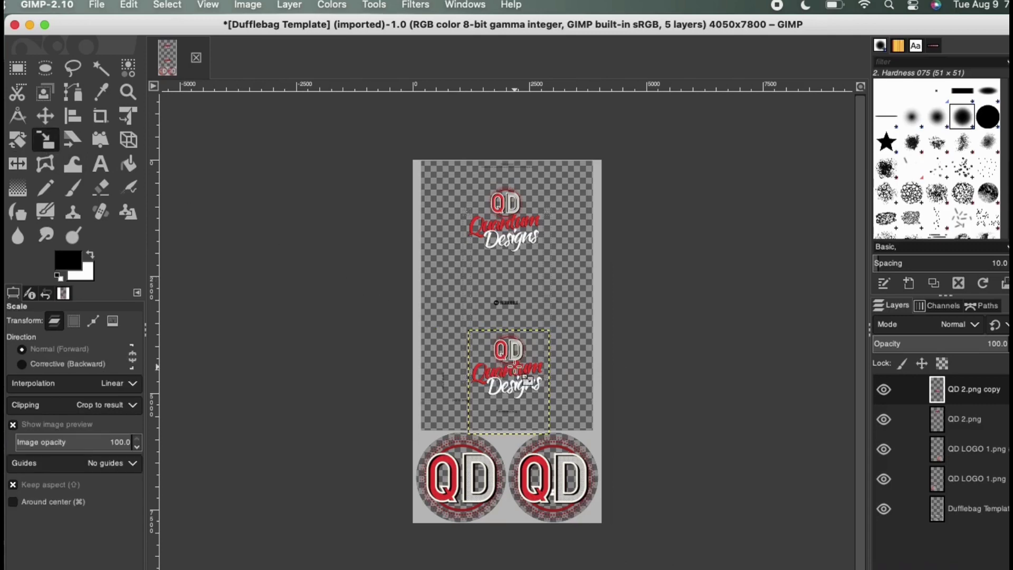
pyautogui.rightClick(526, 380)
pyautogui.moveTo(568, 471)
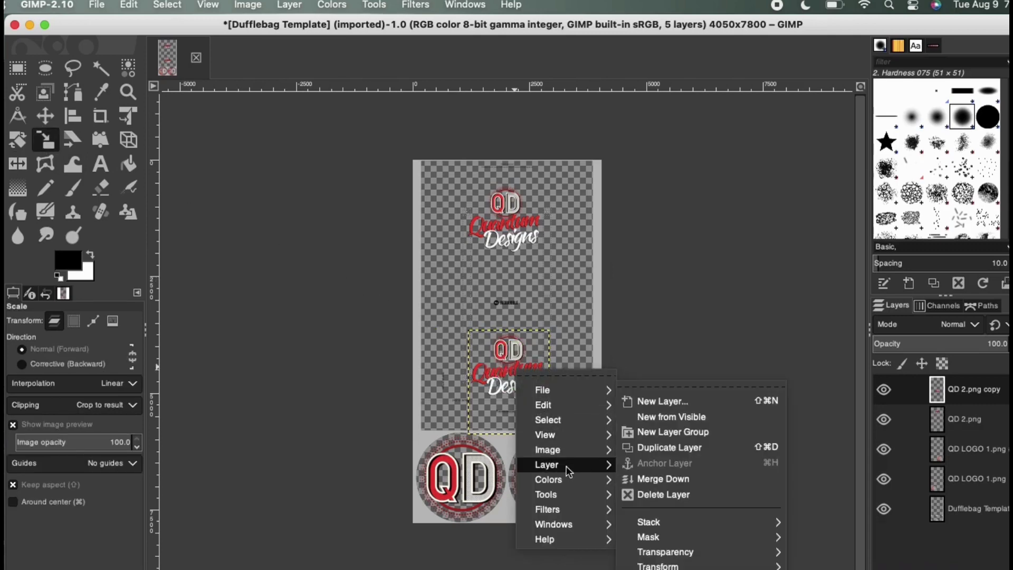
pyautogui.moveTo(690, 566)
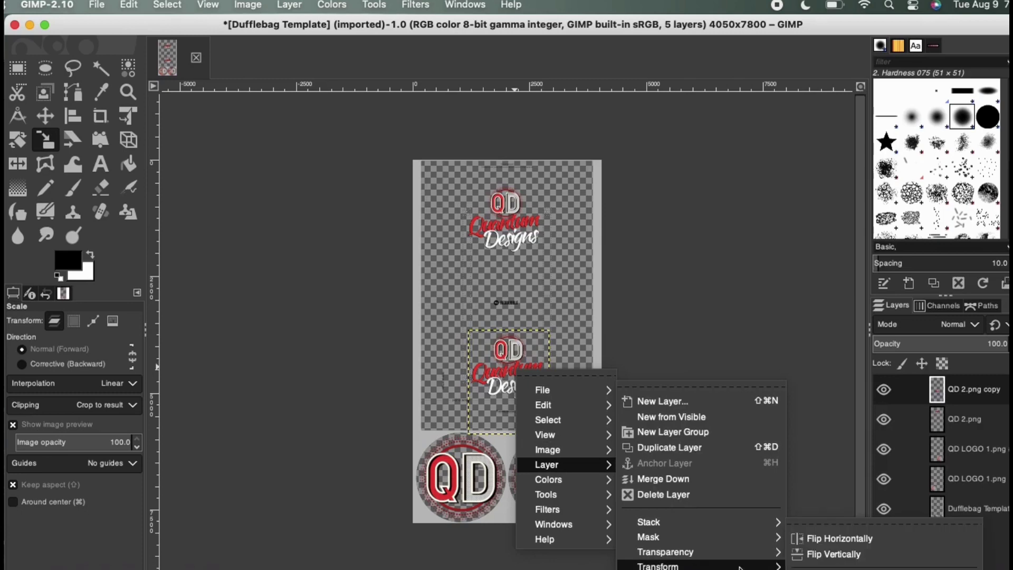
pyautogui.click(838, 558)
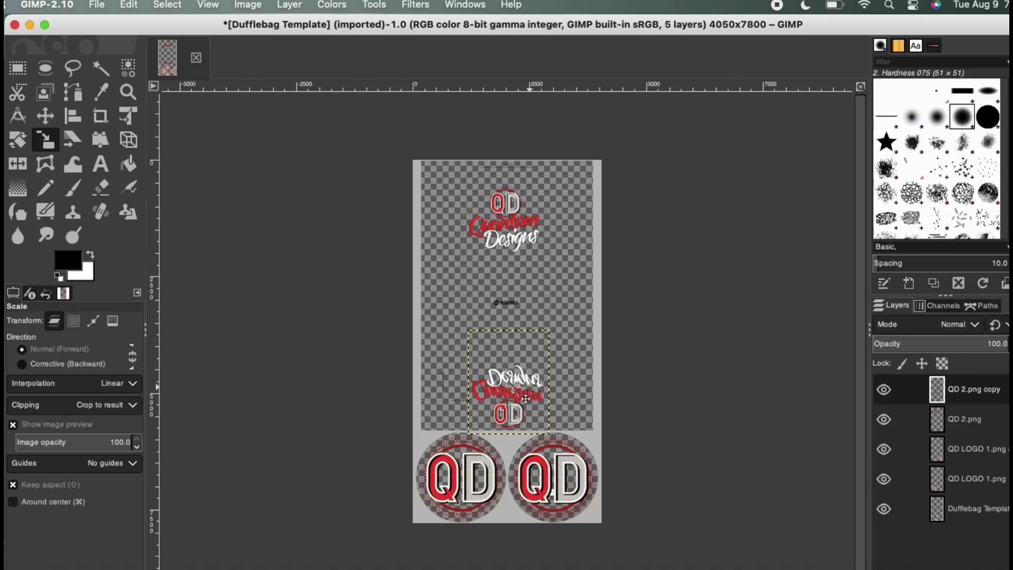
pyautogui.click(522, 395)
pyautogui.moveTo(521, 399); pyautogui.dragTo(518, 370)
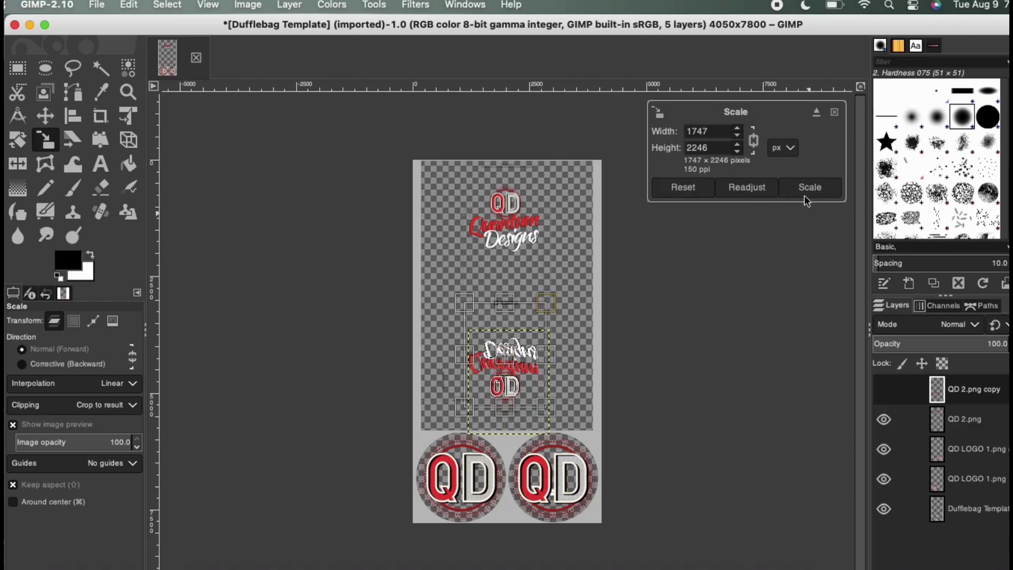
pyautogui.click(805, 189)
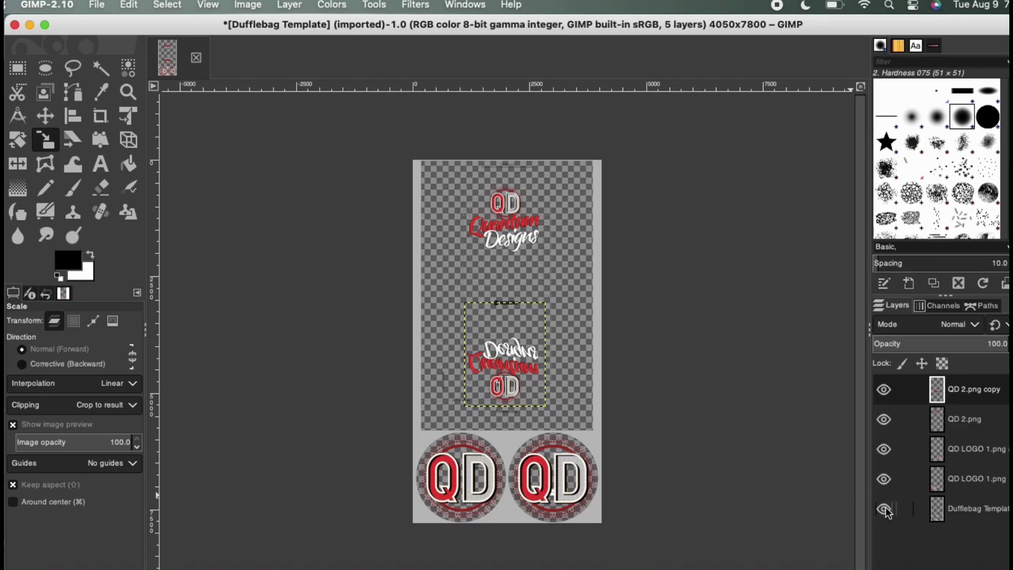
# - Hide the grey Dufflebag Template layer so only the four logo layers stay visible
pyautogui.click(956, 514)
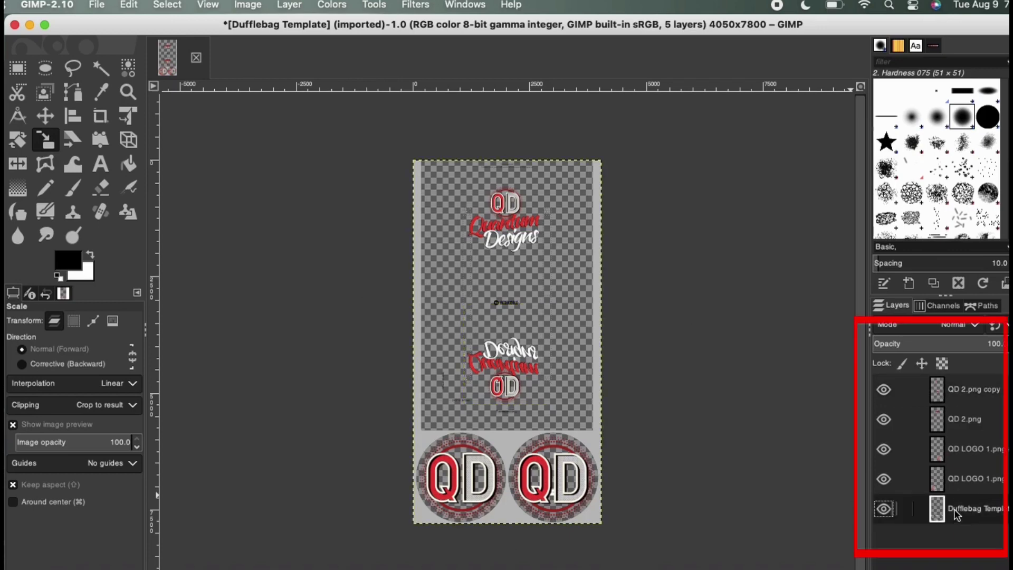
pyautogui.click(888, 511)
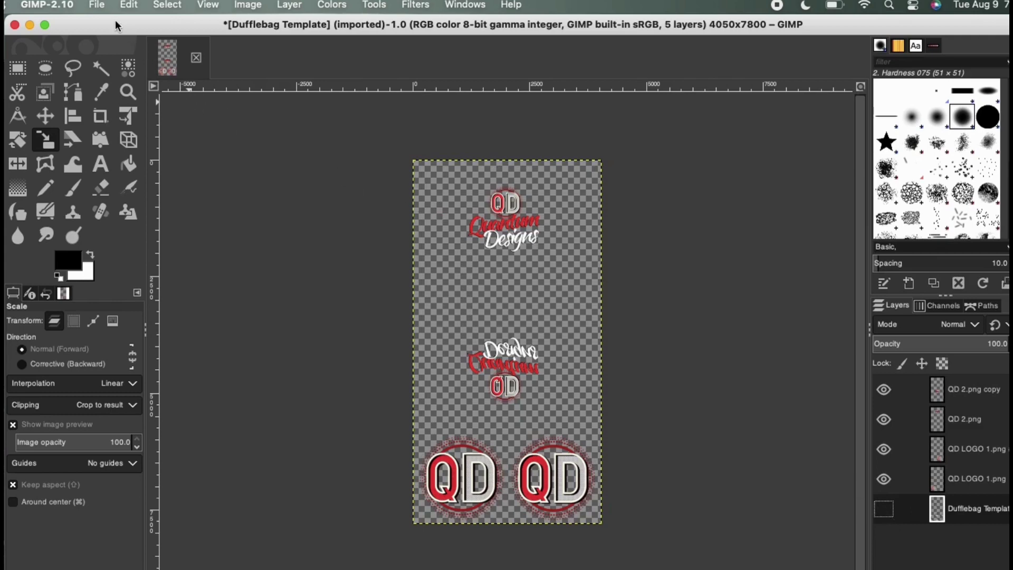
pyautogui.click(96, 6)
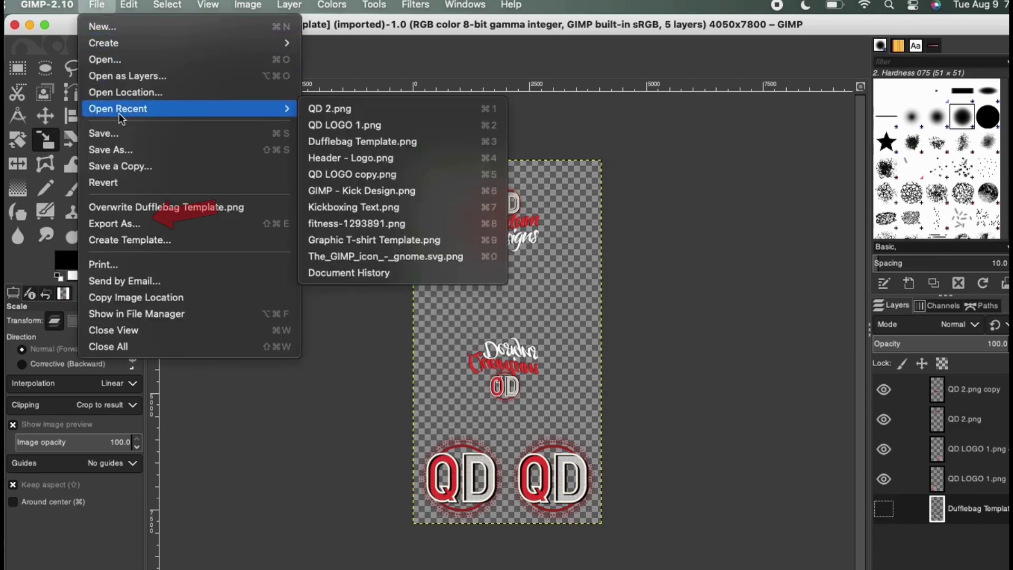
# - Export the layout as 'Dufflebag Design.png' into the 6 Advanced Products folder with default PNG settings
pyautogui.click(104, 226)
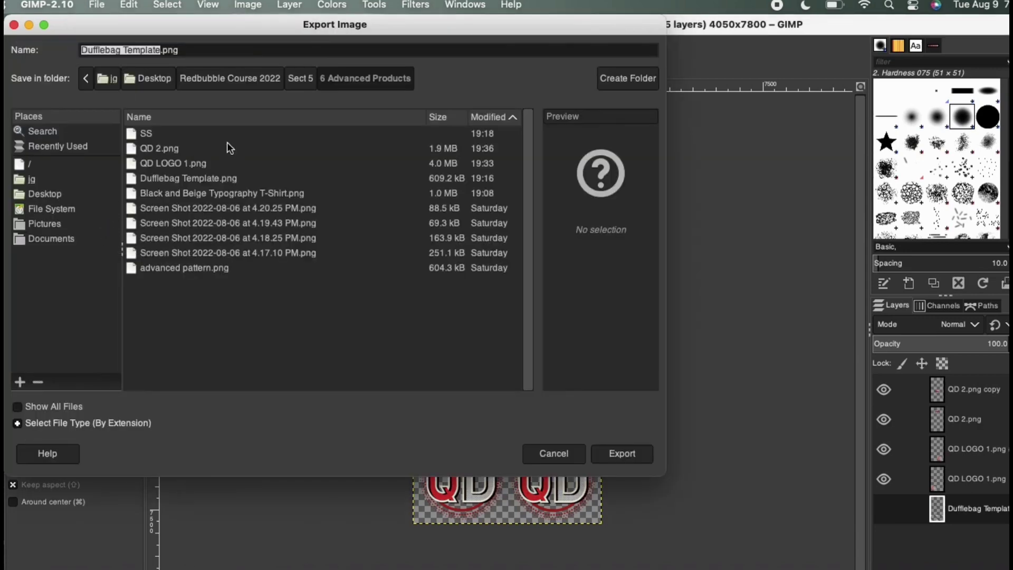
pyautogui.write('Dufflebag Design')
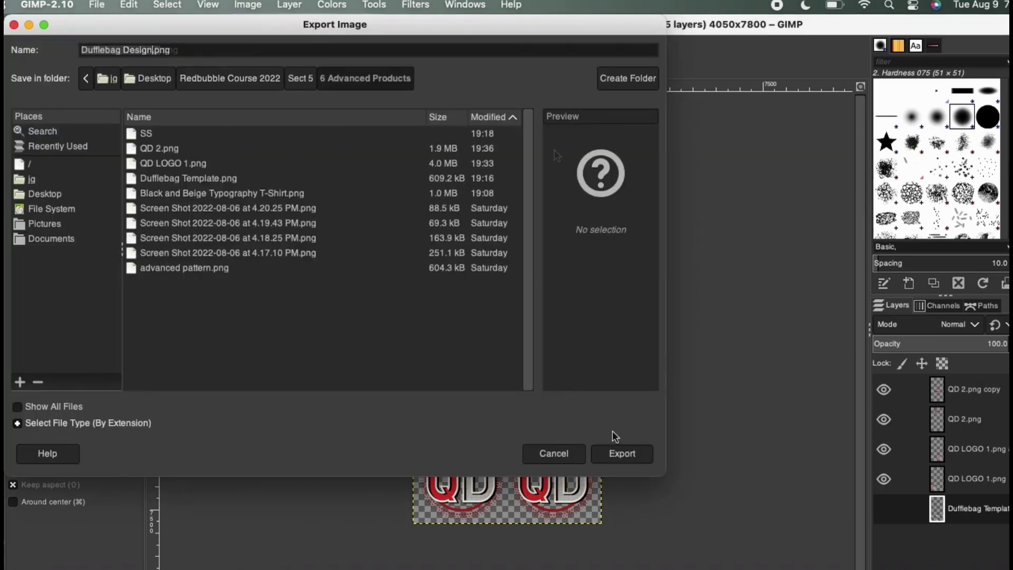
pyautogui.click(612, 456)
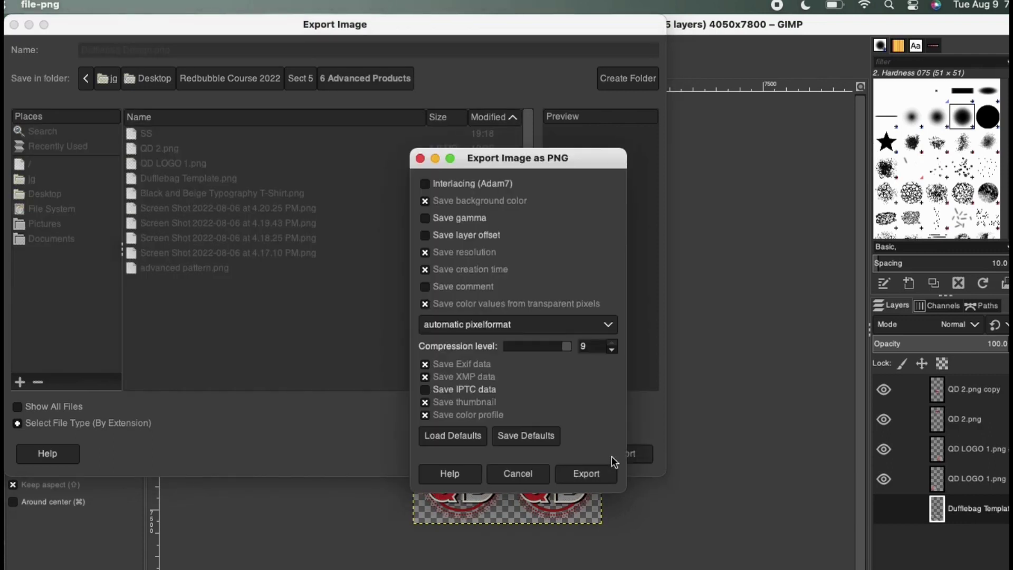
pyautogui.click(588, 474)
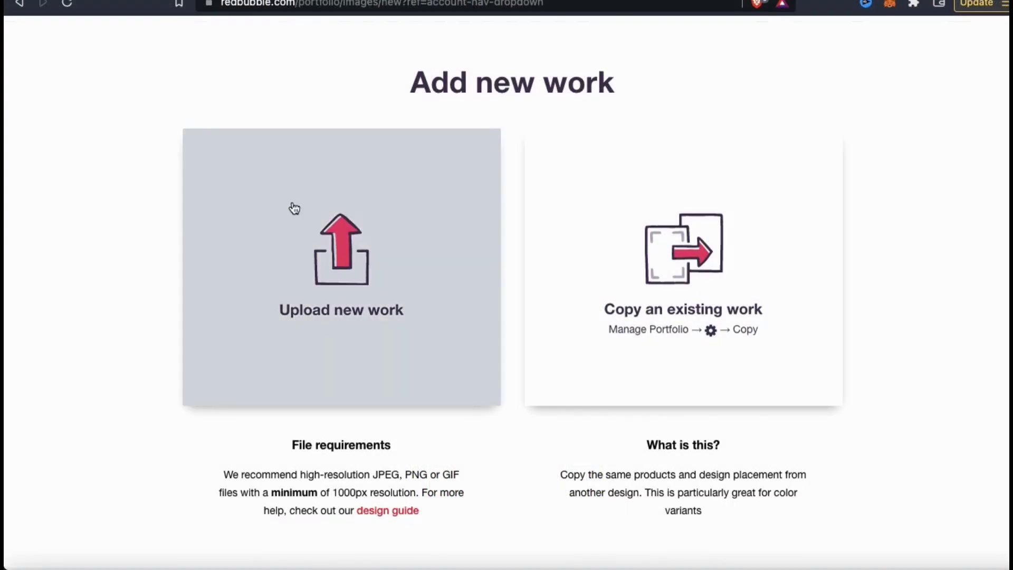
# - Upload Dufflebag Design.png as new work titled Quantum Designs Professional and finish its description
pyautogui.click(347, 291)
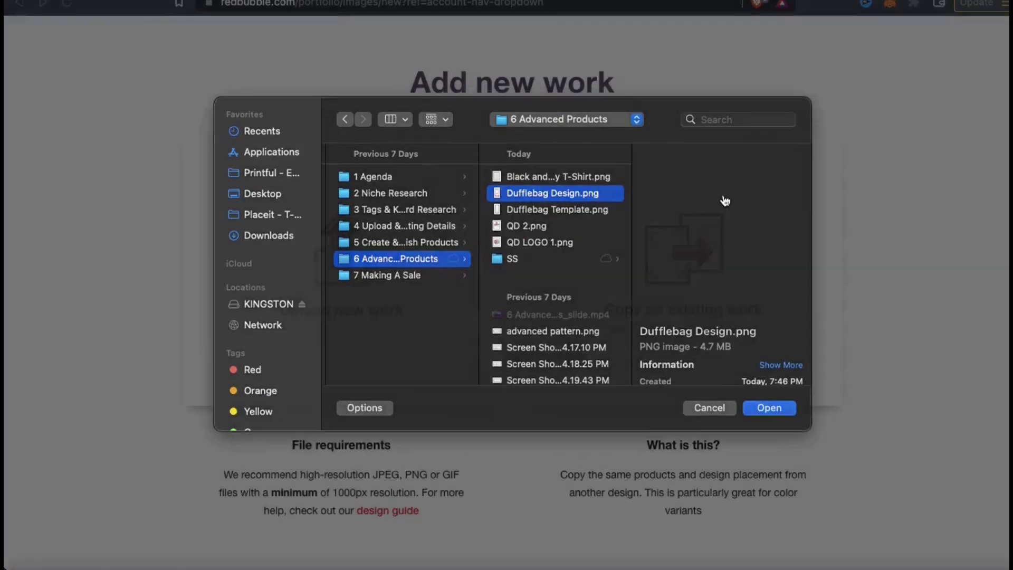
pyautogui.press('Return')
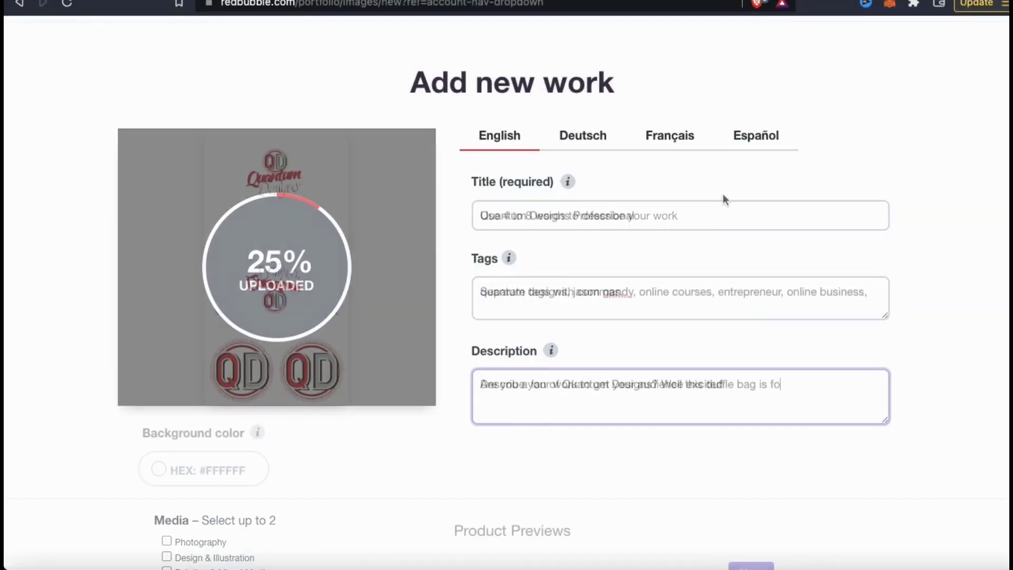
pyautogui.write('u!')
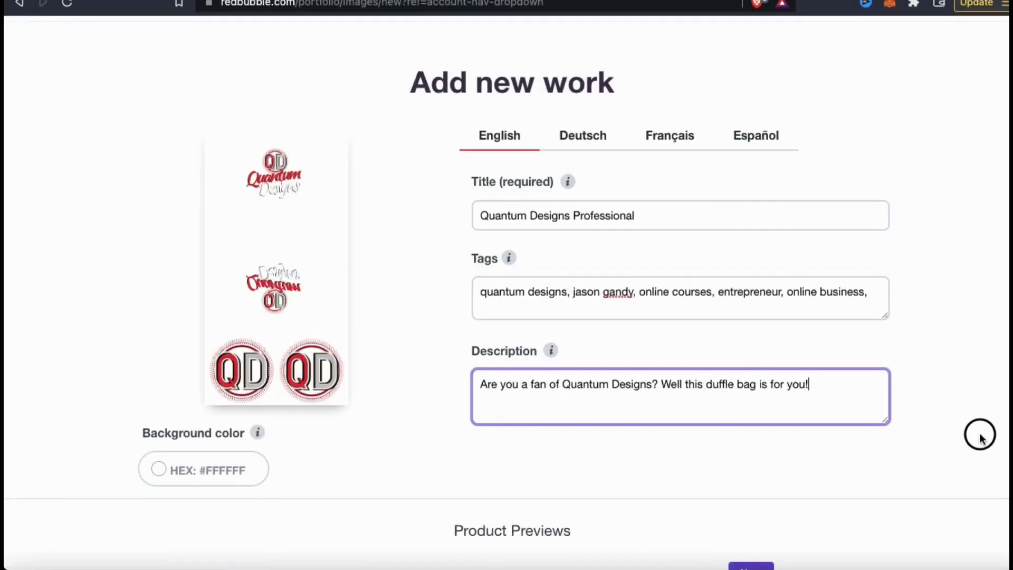
pyautogui.click(980, 435)
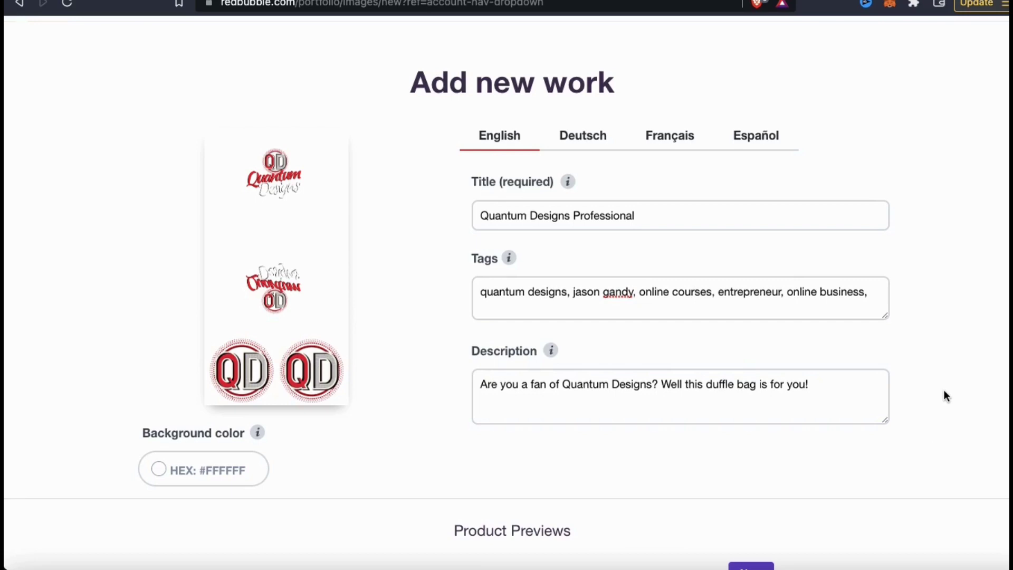
# - Disable clothing, Hats, Chiffon Tops, dresses, T-Shirts, Stickers & Magnets and Phone Cases products
pyautogui.scroll(-8, 945, 396)
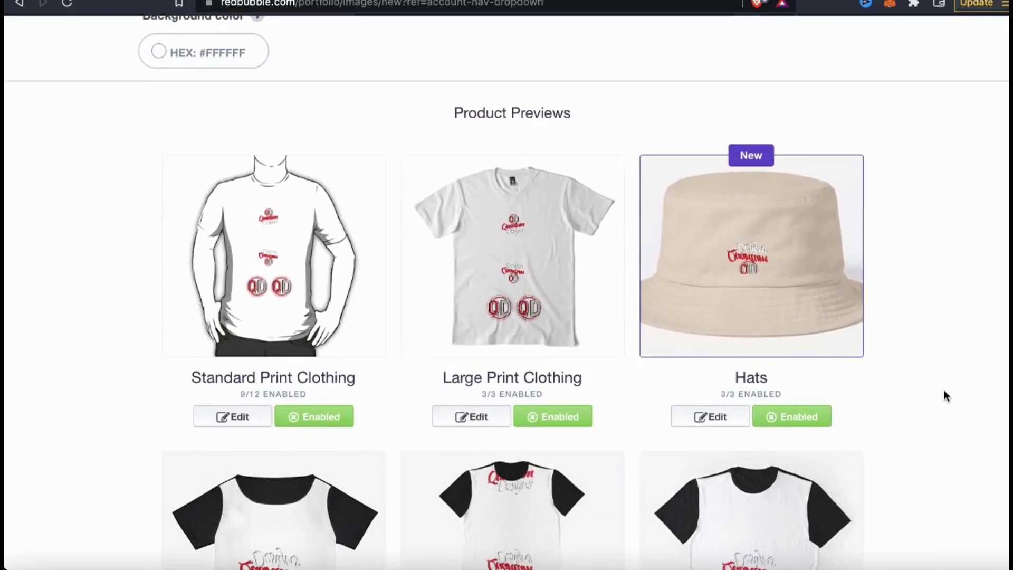
pyautogui.scroll(-1, 944, 396)
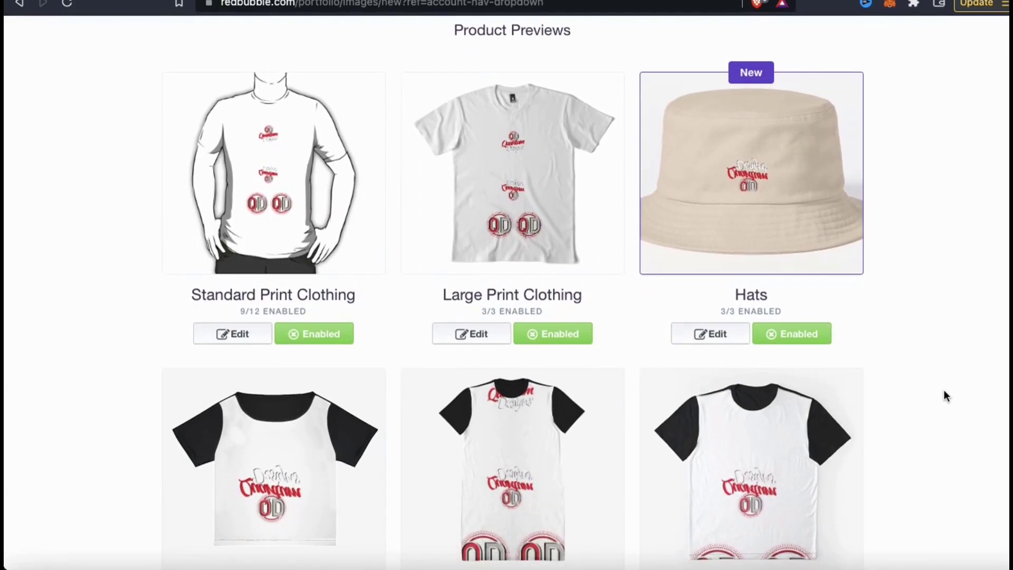
pyautogui.click(296, 334)
pyautogui.click(543, 332)
pyautogui.click(775, 333)
pyautogui.scroll(-5, 780, 338)
pyautogui.click(340, 277)
pyautogui.click(575, 277)
pyautogui.click(762, 277)
pyautogui.scroll(-4, 760, 285)
pyautogui.scroll(-1, 760, 285)
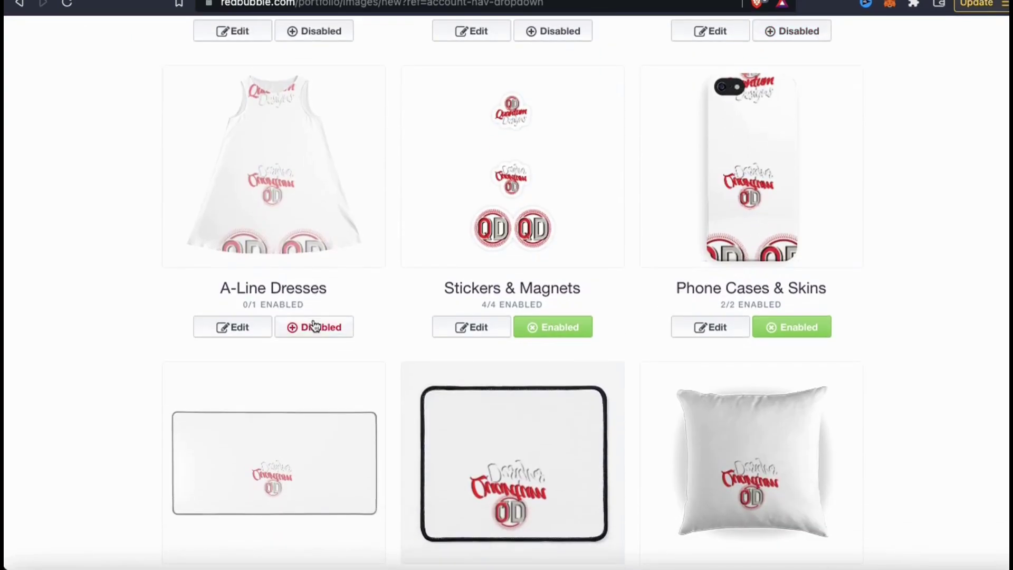
pyautogui.click(312, 327)
pyautogui.click(569, 327)
pyautogui.click(813, 331)
pyautogui.click(329, 330)
# - Disable Mouse Pads, Pillows & Totes, Prints, Pouches, Duvets, Mugs, Travel Mugs and Fitted Masks
pyautogui.scroll(-6, 327, 327)
pyautogui.click(549, 296)
pyautogui.click(744, 306)
pyautogui.scroll(-6, 744, 310)
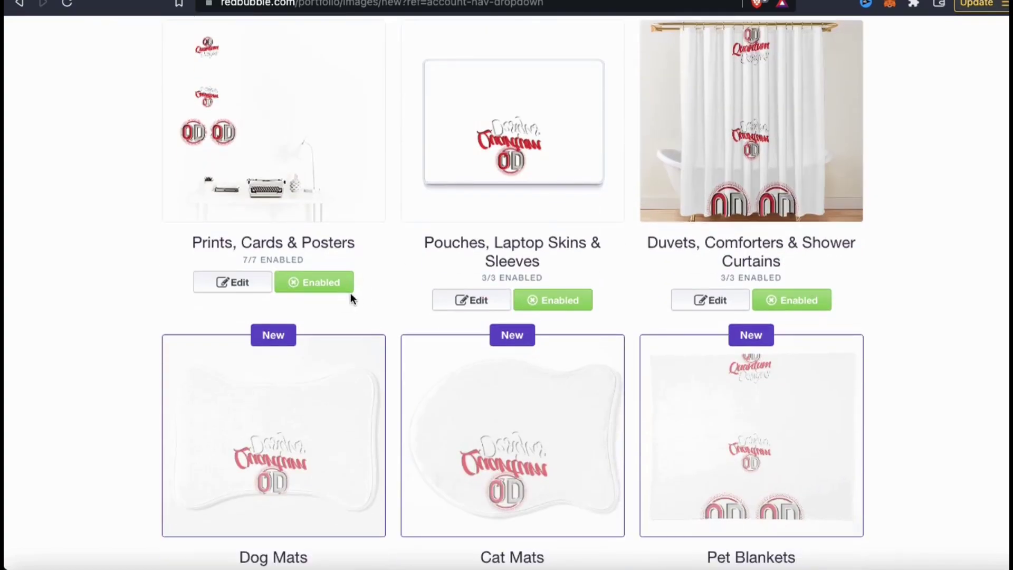
pyautogui.click(327, 282)
pyautogui.click(553, 300)
pyautogui.click(791, 299)
pyautogui.scroll(-10, 812, 296)
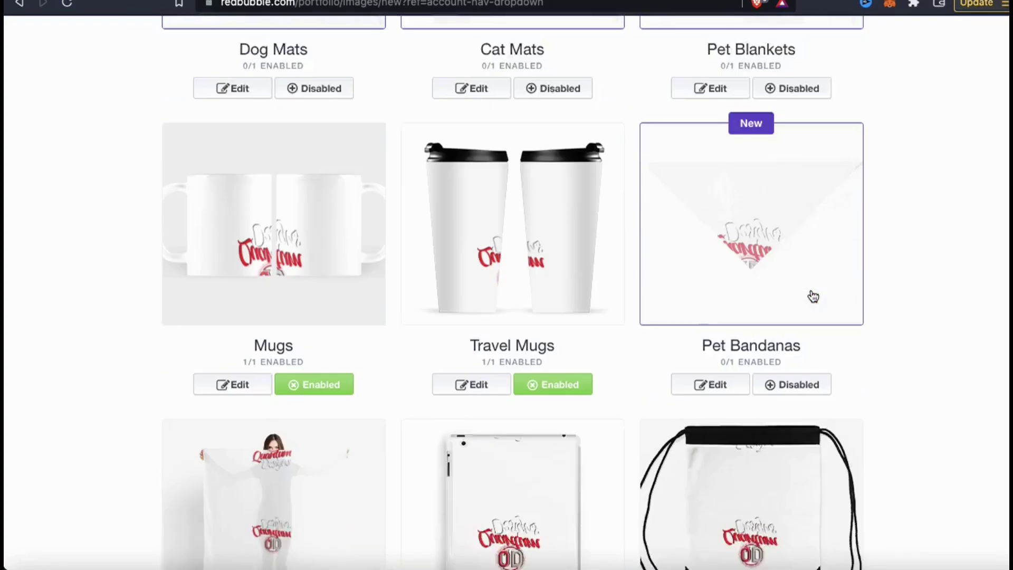
pyautogui.scroll(4, 811, 295)
pyautogui.scroll(-6, 621, 316)
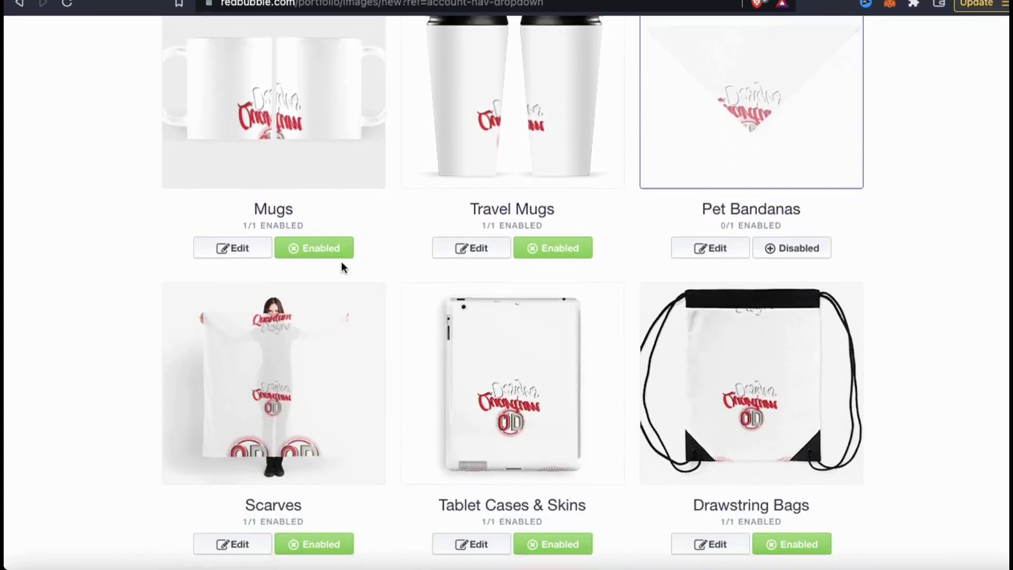
pyautogui.click(268, 246)
pyautogui.click(302, 251)
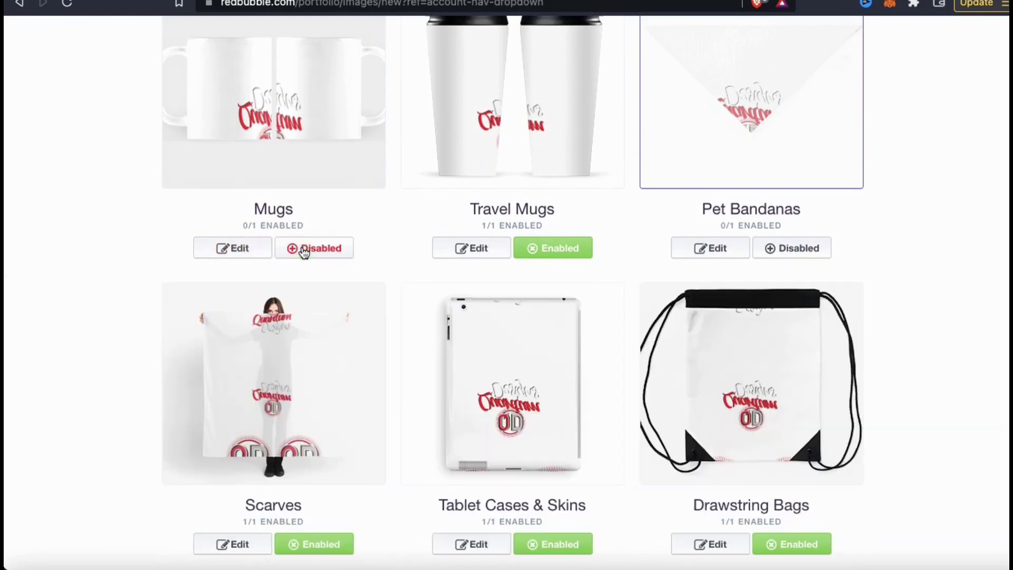
pyautogui.click(554, 248)
pyautogui.scroll(-10, 585, 364)
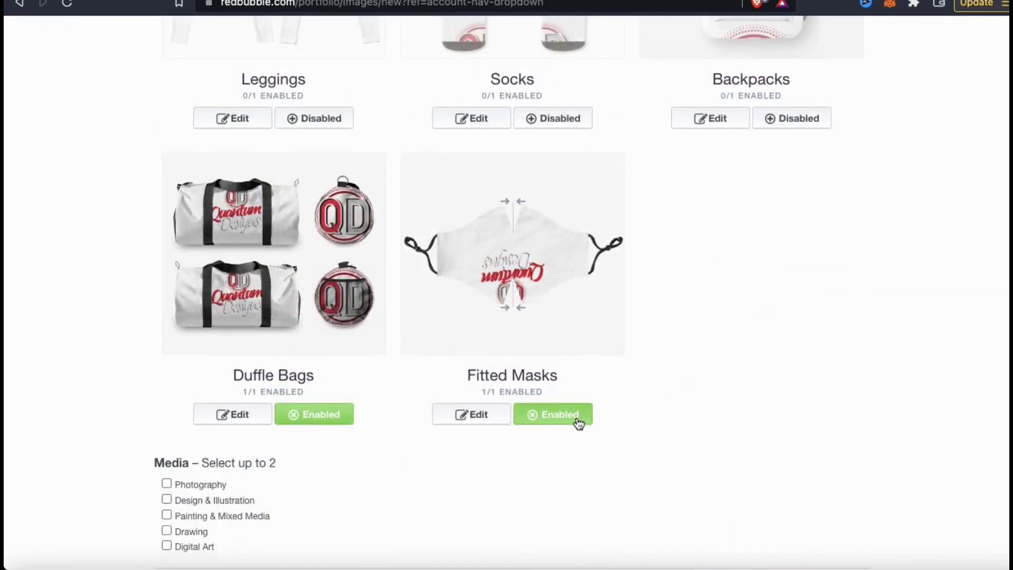
pyautogui.click(579, 423)
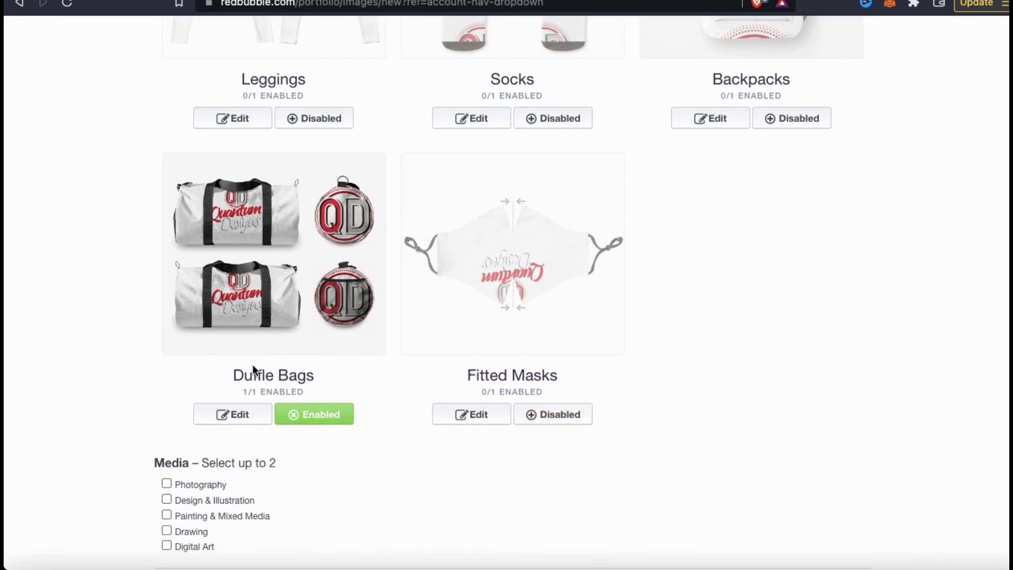
pyautogui.click(241, 415)
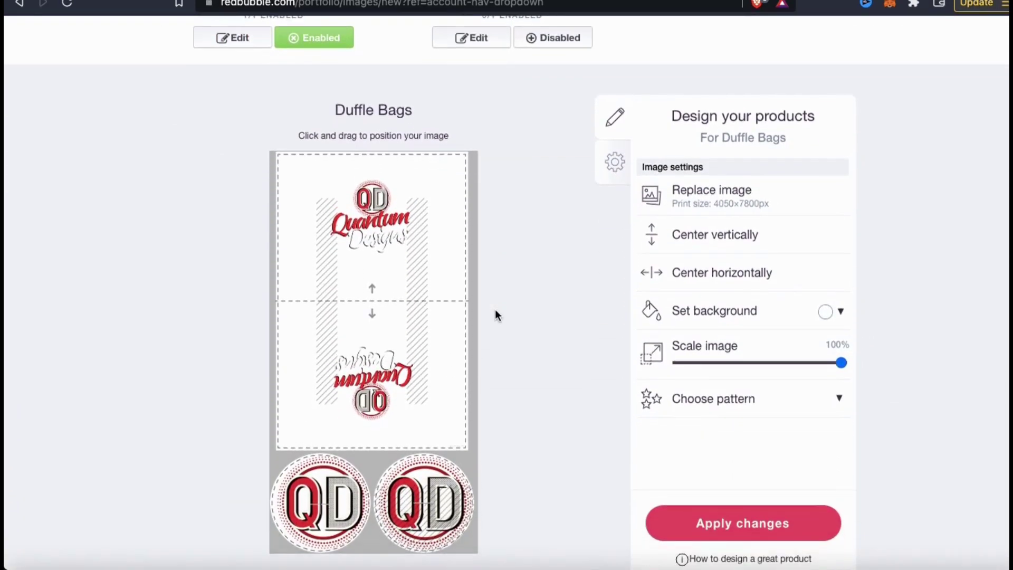
# - Pick grey as the Duffle Bags background colour and apply the changes
pyautogui.click(827, 313)
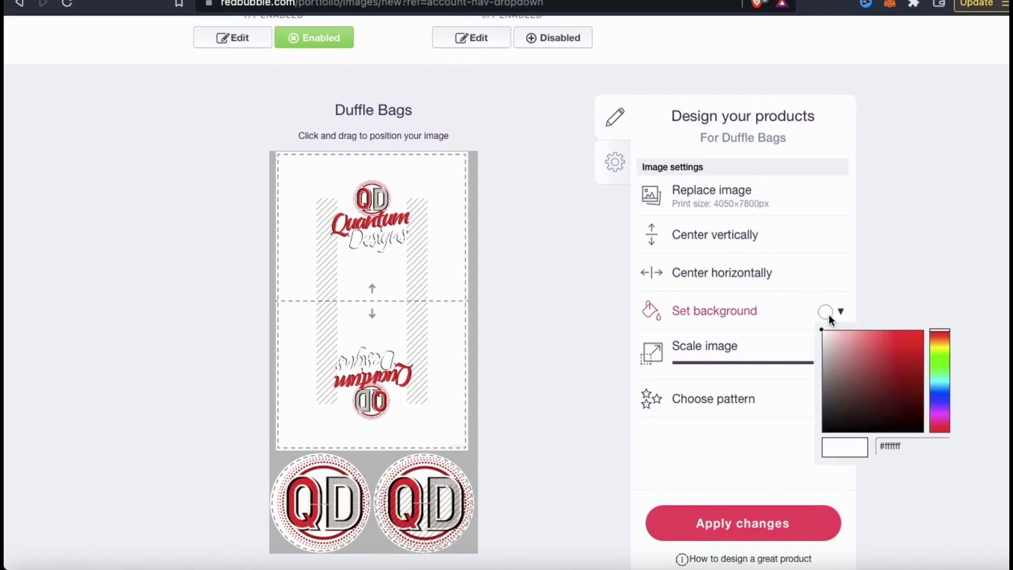
pyautogui.click(827, 374)
pyautogui.scroll(-1, 909, 314)
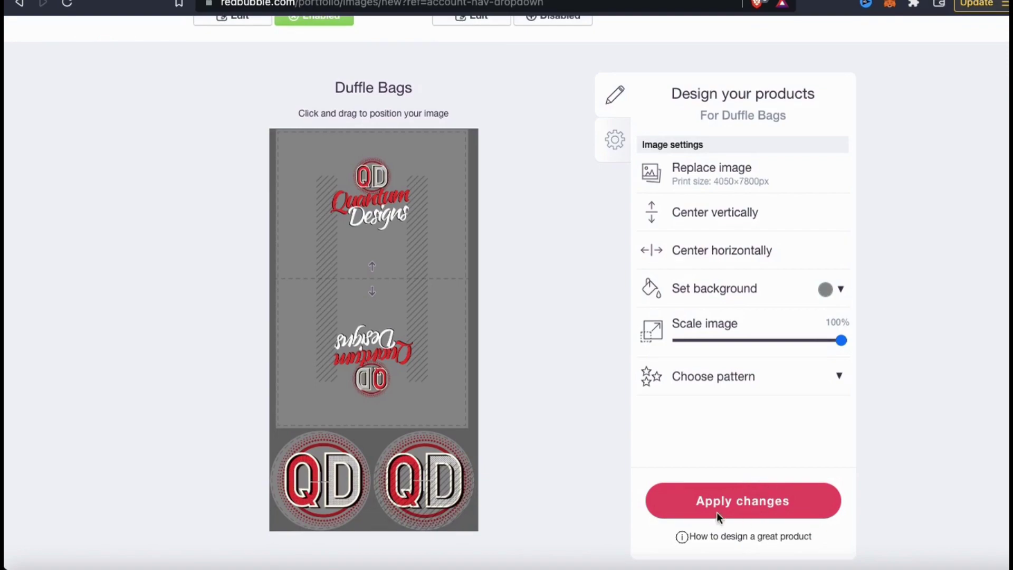
pyautogui.click(724, 508)
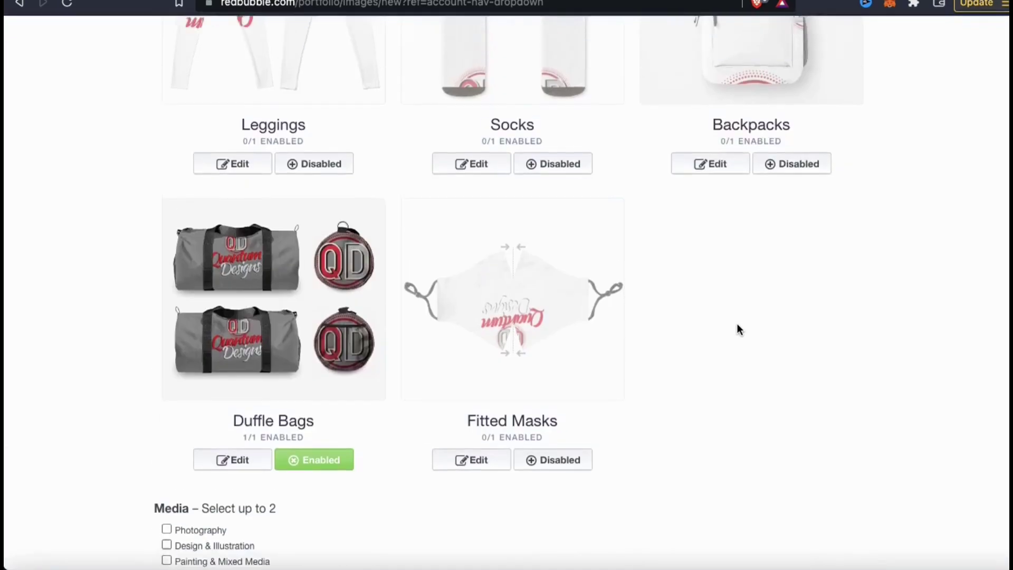
# - Confirm the right to sell the artwork and save the work to publish it
pyautogui.scroll(-5, 737, 324)
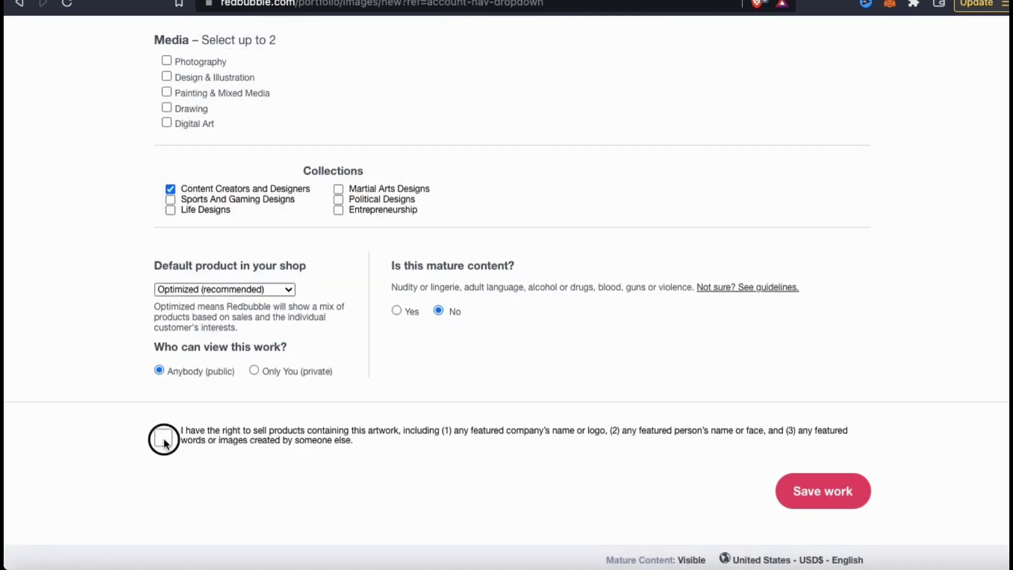
pyautogui.click(163, 438)
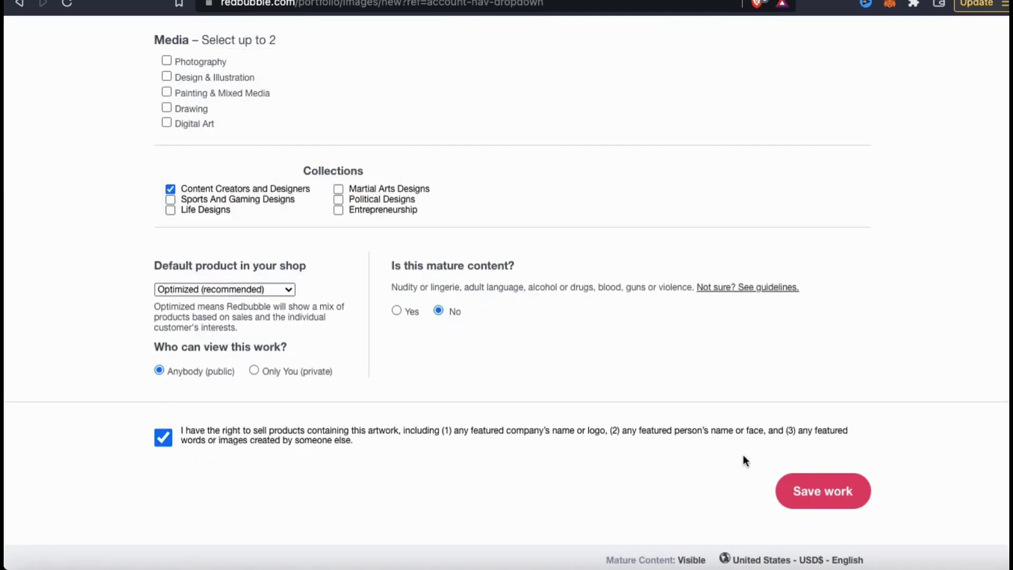
pyautogui.click(826, 502)
pyautogui.scroll(6, 803, 409)
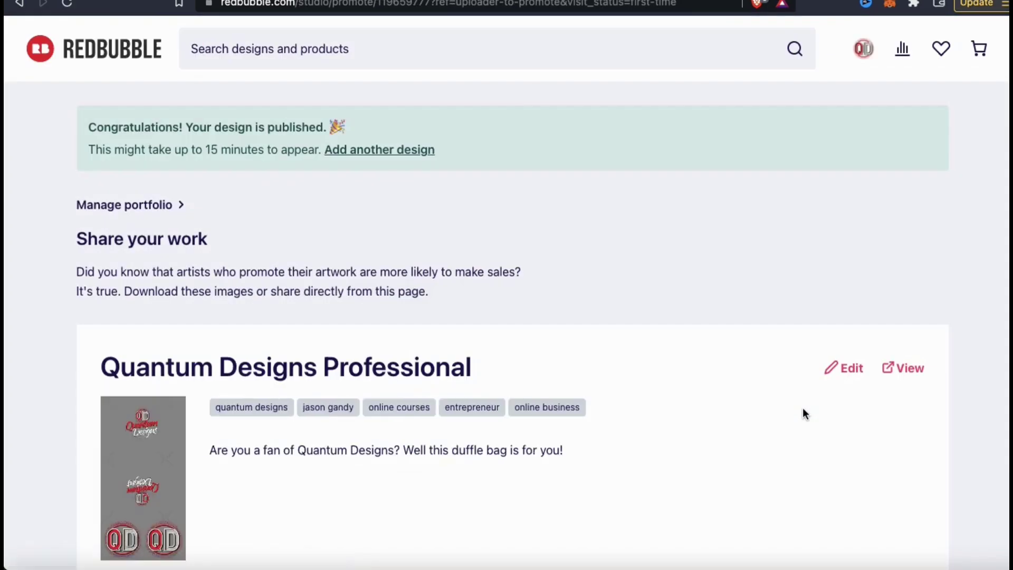
# - Open the Duffle Bag product page from the product card's options menu
pyautogui.scroll(-5, 802, 408)
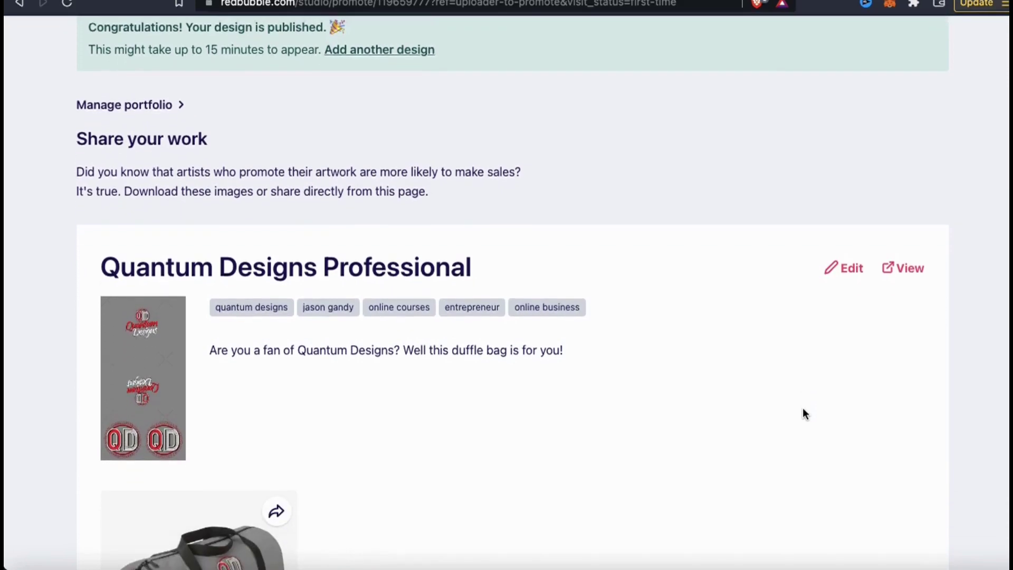
pyautogui.scroll(-3, 802, 413)
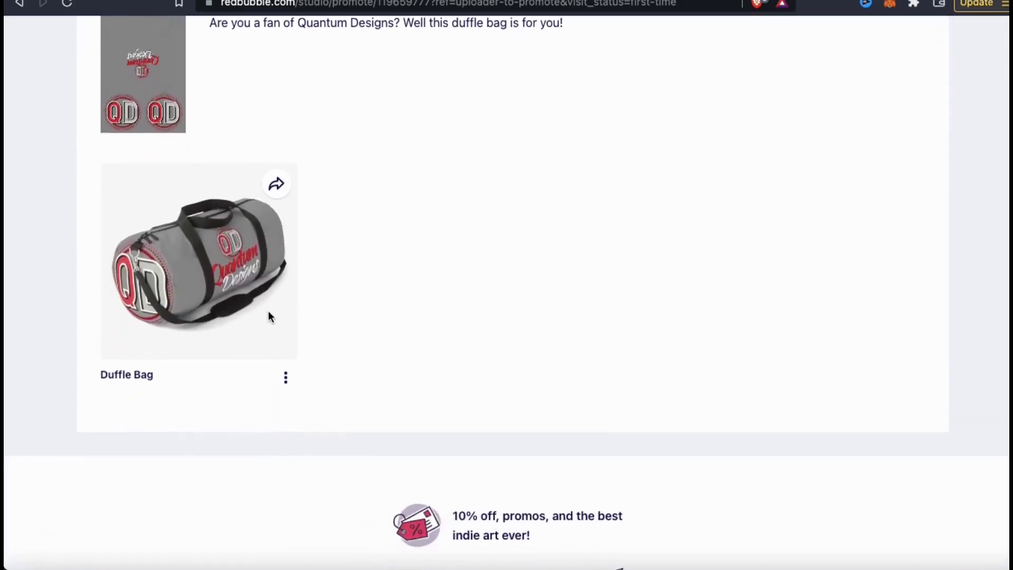
pyautogui.click(286, 379)
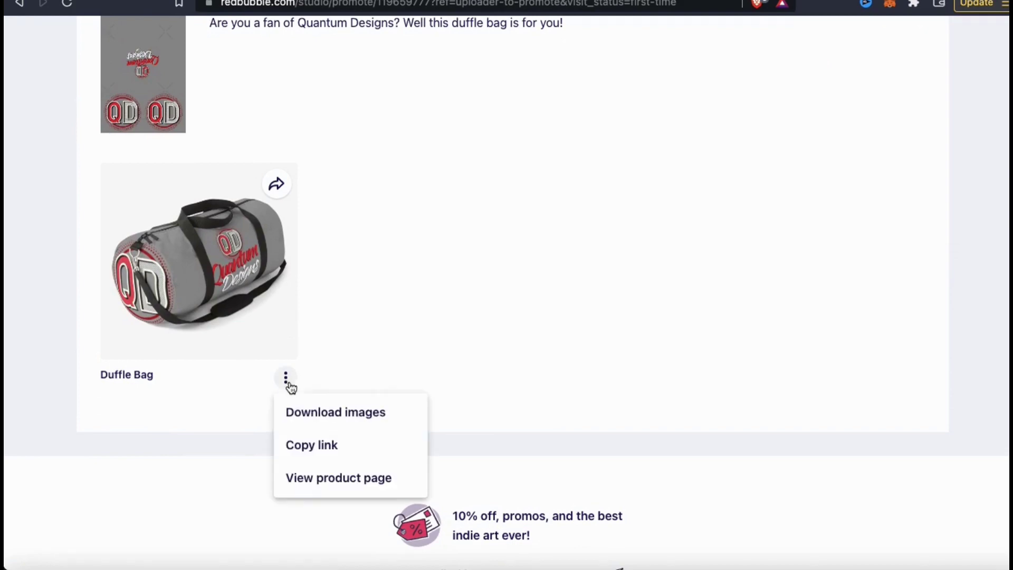
pyautogui.click(334, 478)
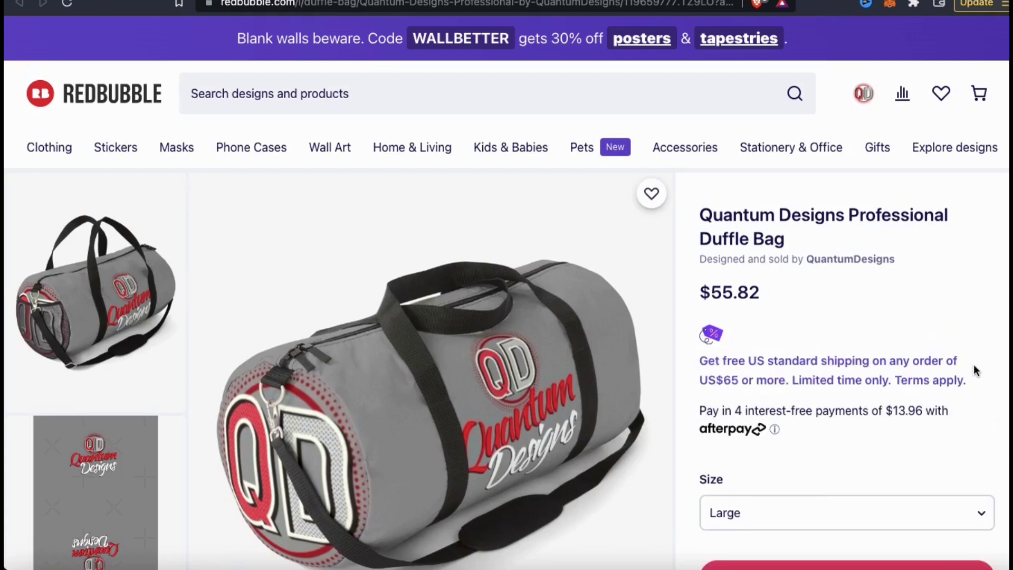
pyautogui.scroll(-3, 975, 370)
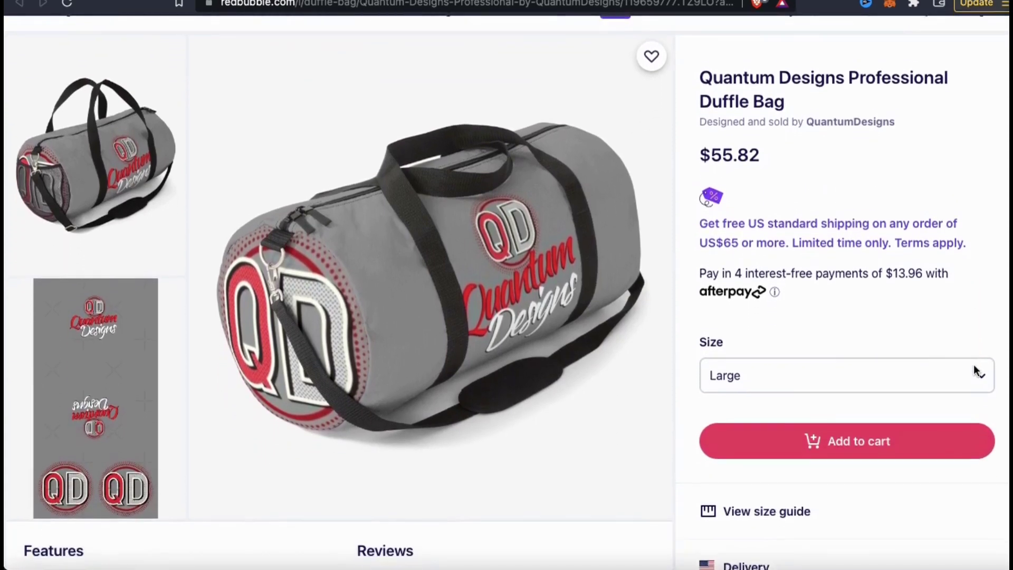